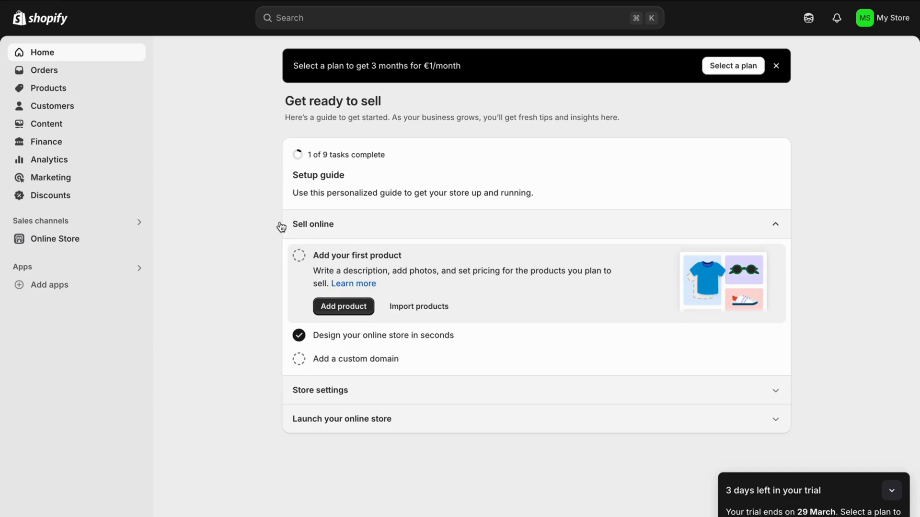
# Open the current Dawn theme for customization and switch to the Default blog template.
pyautogui.click(67, 240)
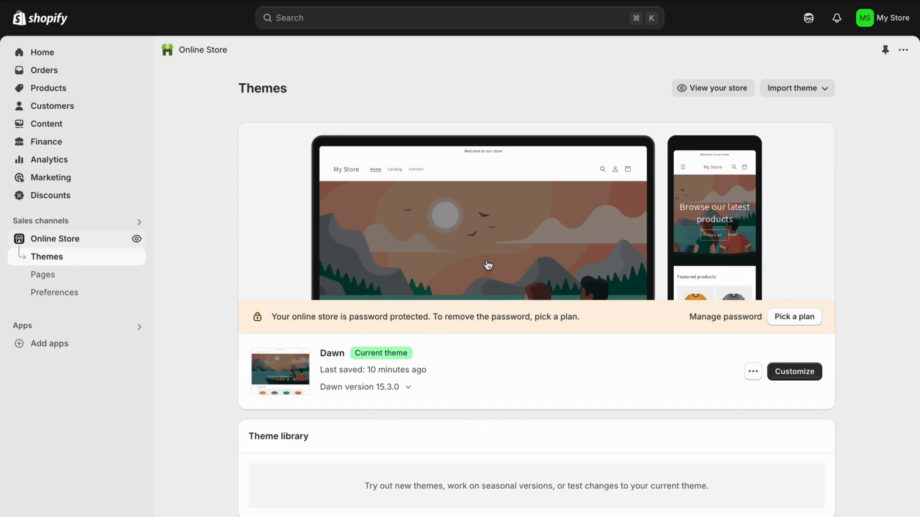
pyautogui.scroll(-2, 542, 338)
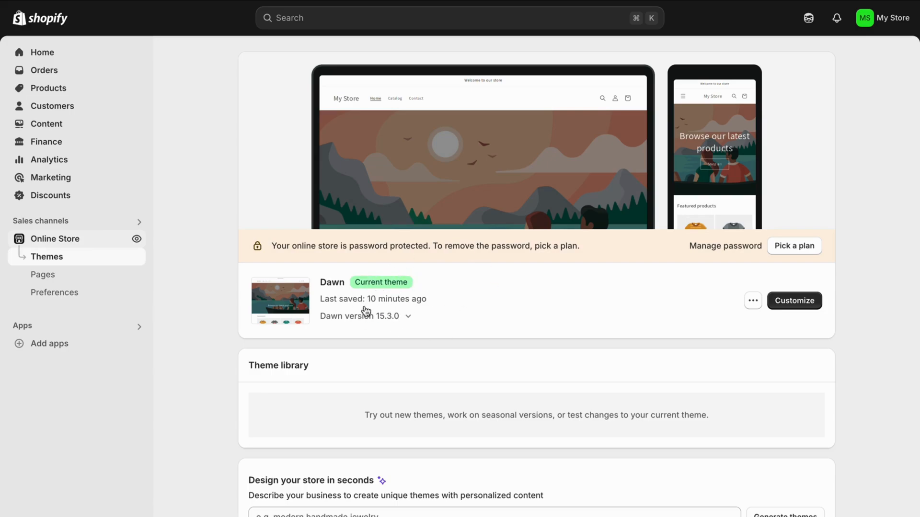
pyautogui.click(806, 302)
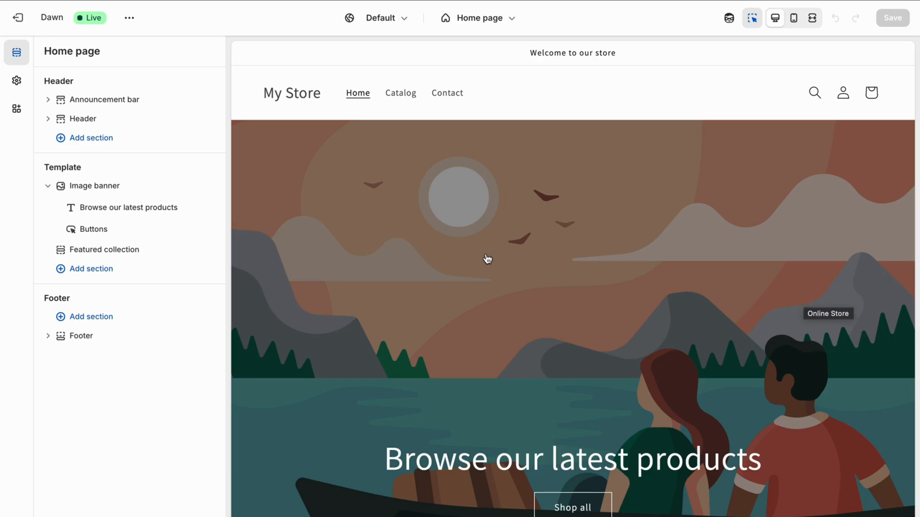
pyautogui.click(495, 22)
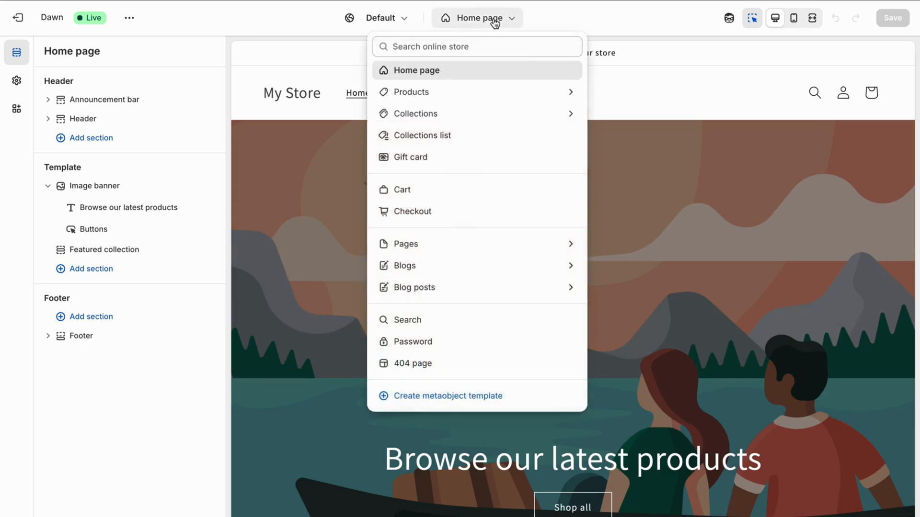
pyautogui.click(411, 265)
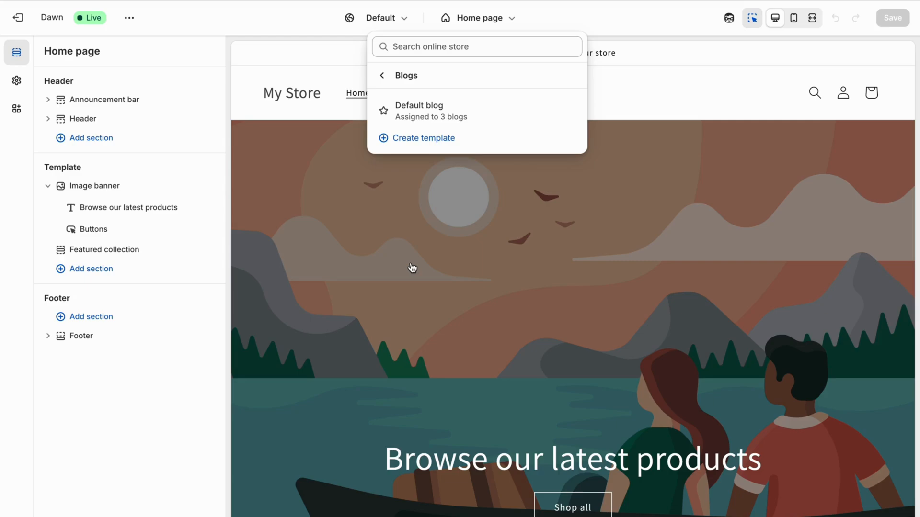
pyautogui.click(430, 114)
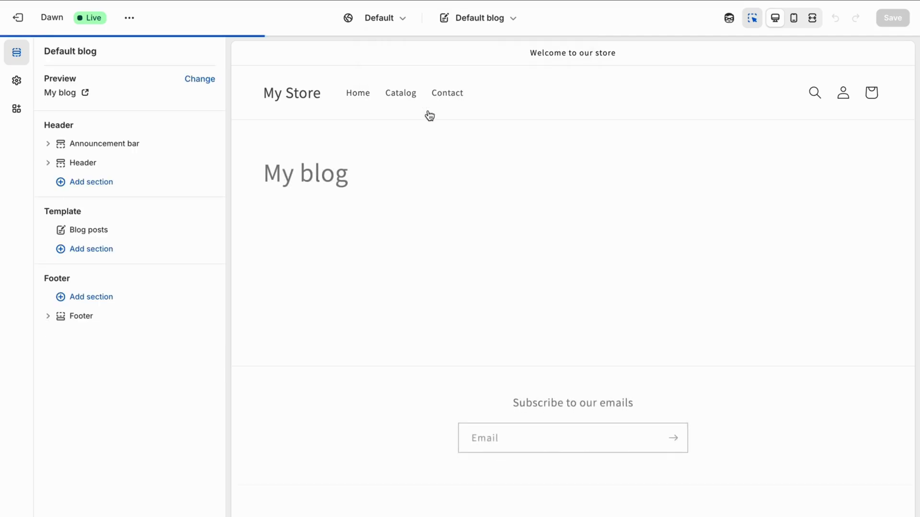
# Examine the settings available for the existing Blog posts section containing the "My blog" heading.
pyautogui.click(320, 195)
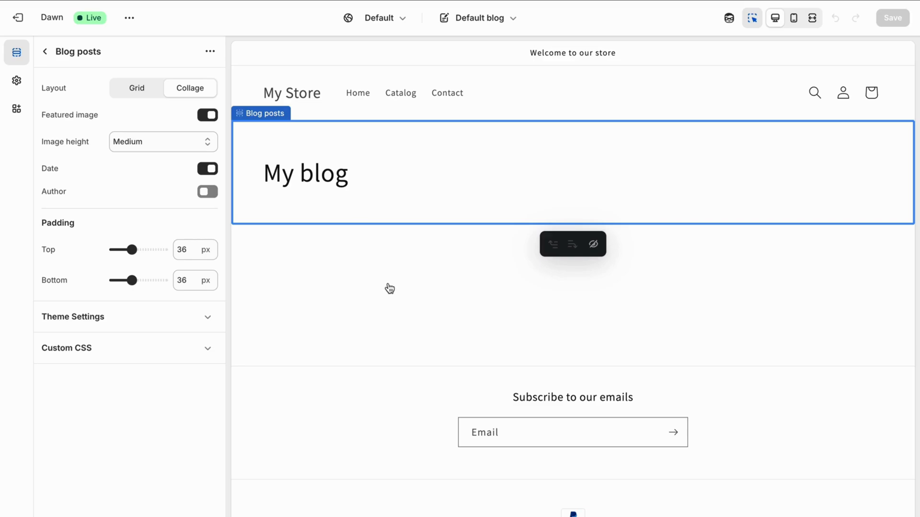
pyautogui.click(45, 51)
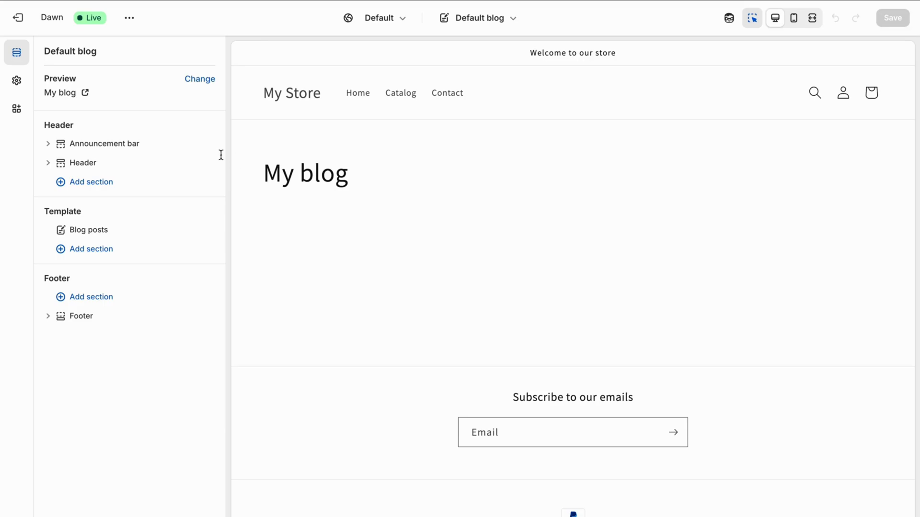
pyautogui.tripleClick(276, 182)
pyautogui.tripleClick(341, 180)
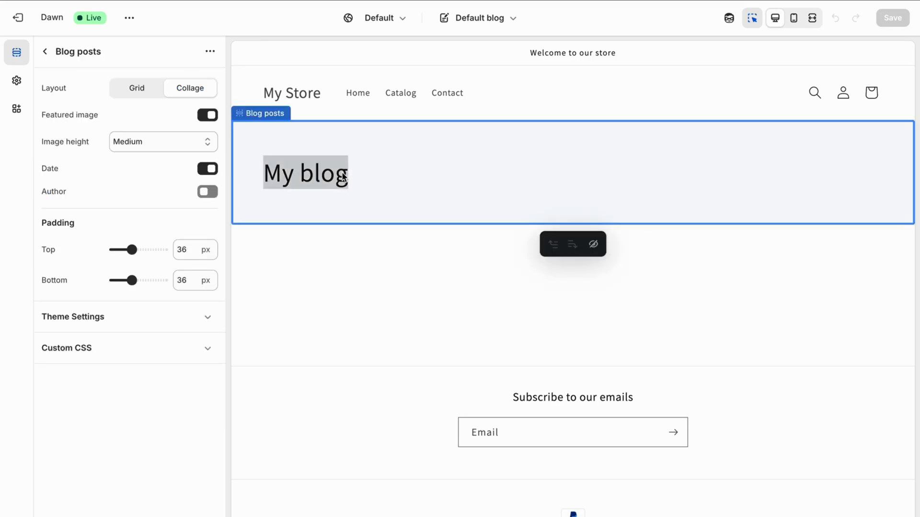
pyautogui.click(357, 244)
pyautogui.click(42, 53)
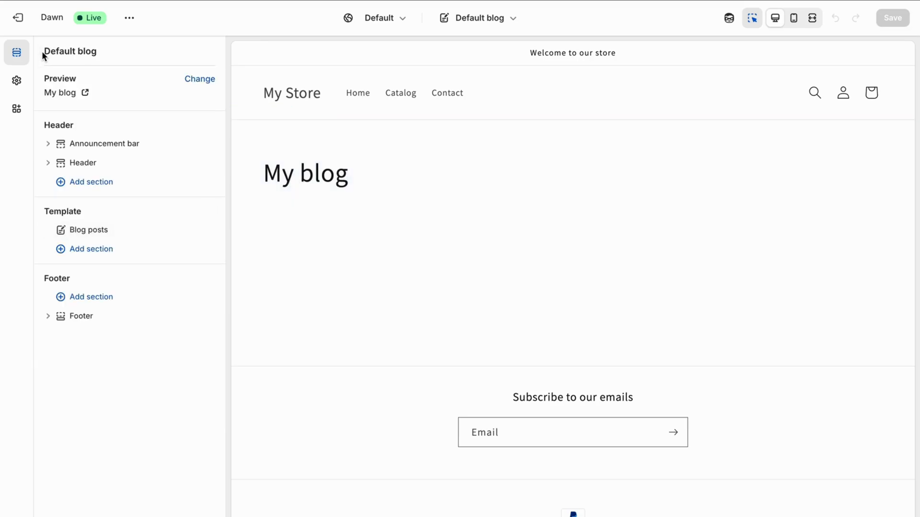
pyautogui.click(375, 213)
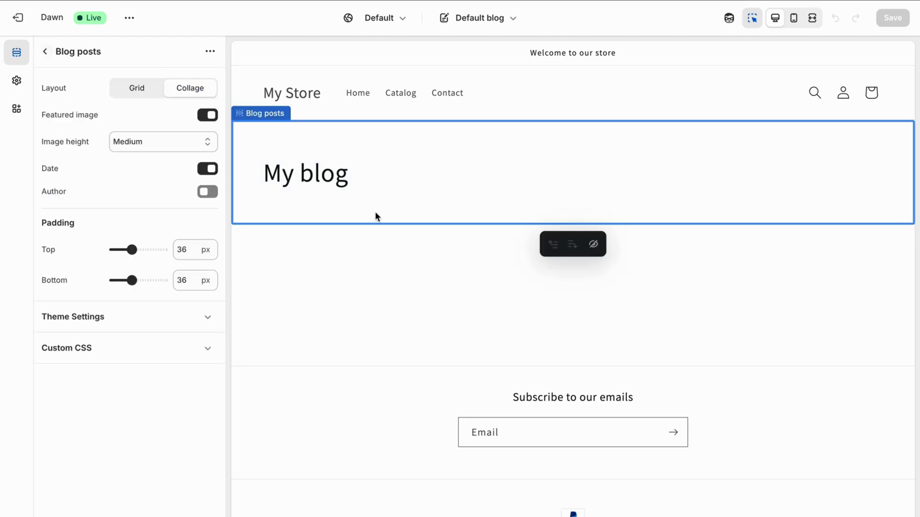
pyautogui.click(45, 51)
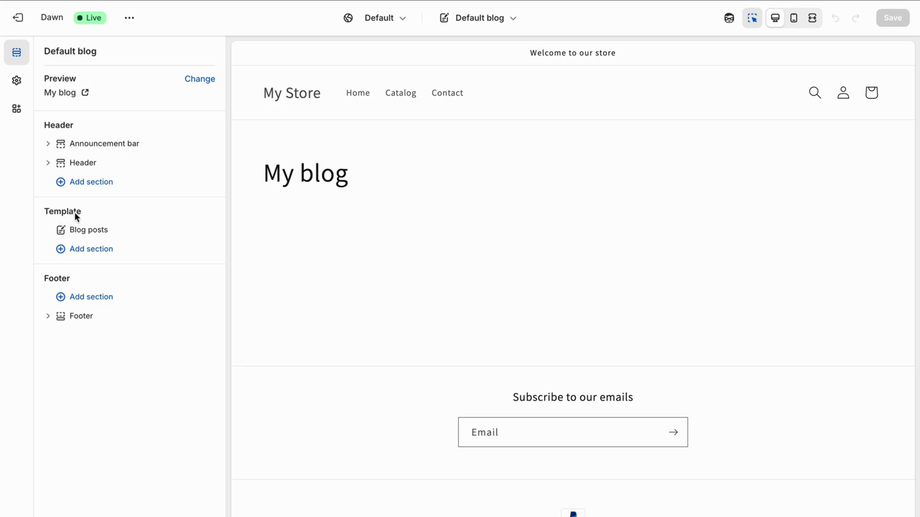
# Add a new Blog posts section to the Default blog template and save the theme.
pyautogui.click(101, 248)
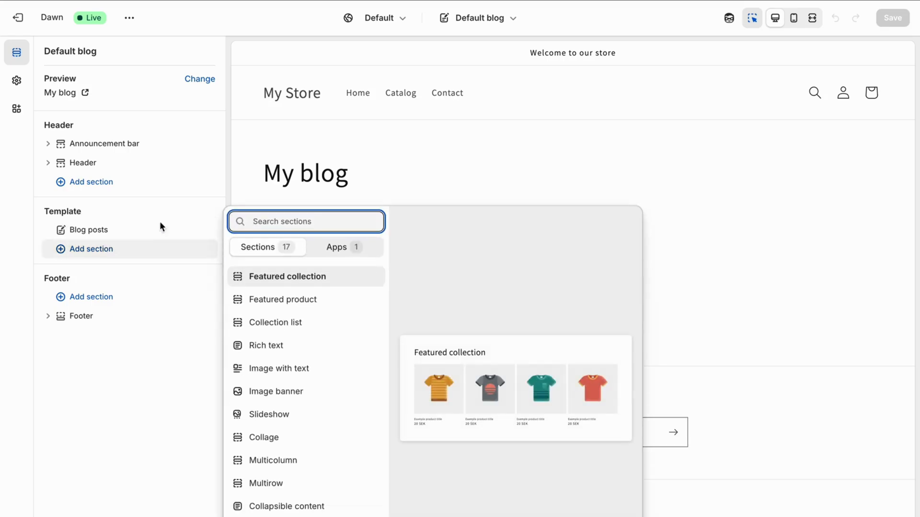
pyautogui.click(291, 219)
pyautogui.write('blog')
pyautogui.click(311, 283)
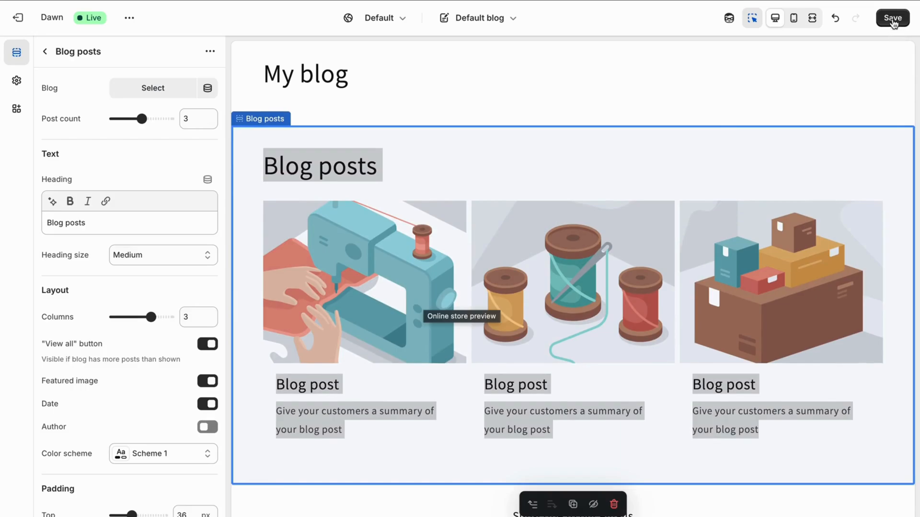
pyautogui.click(893, 19)
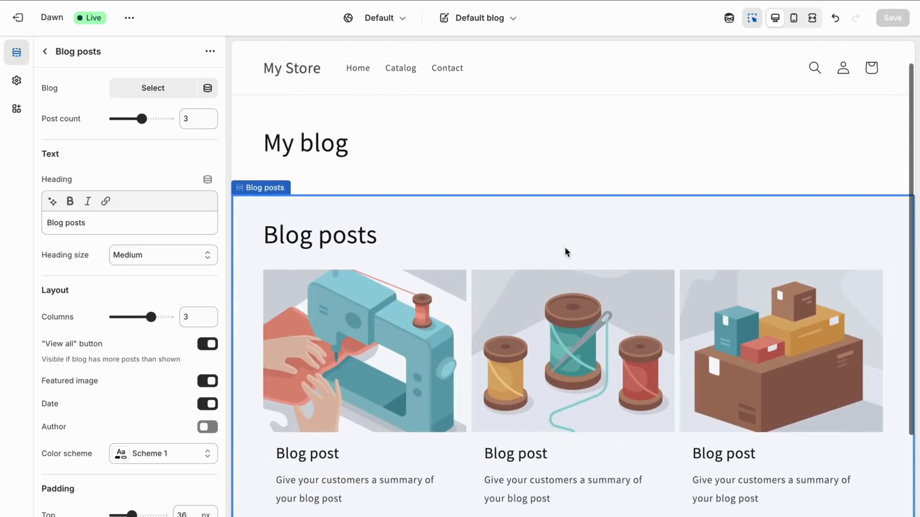
# Hide the original Blog posts section with the "My blog" heading and save the theme.
pyautogui.click(501, 156)
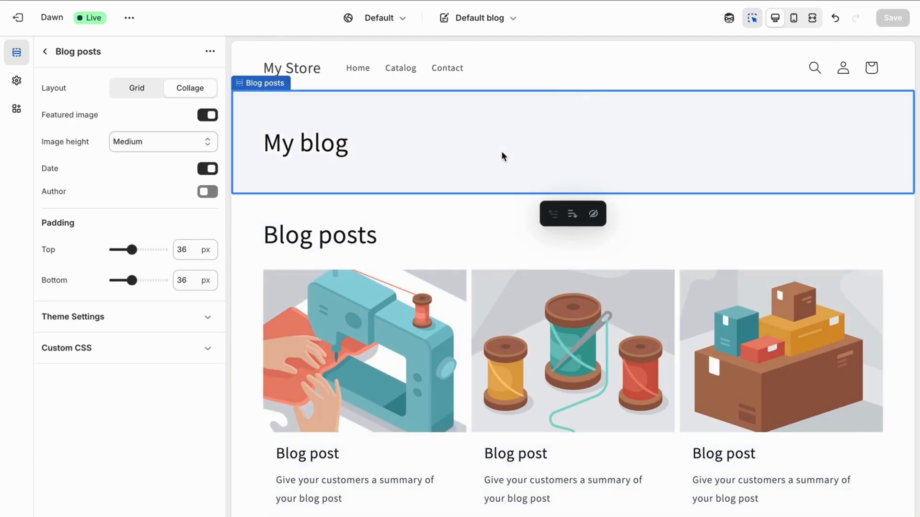
pyautogui.click(593, 215)
pyautogui.click(892, 18)
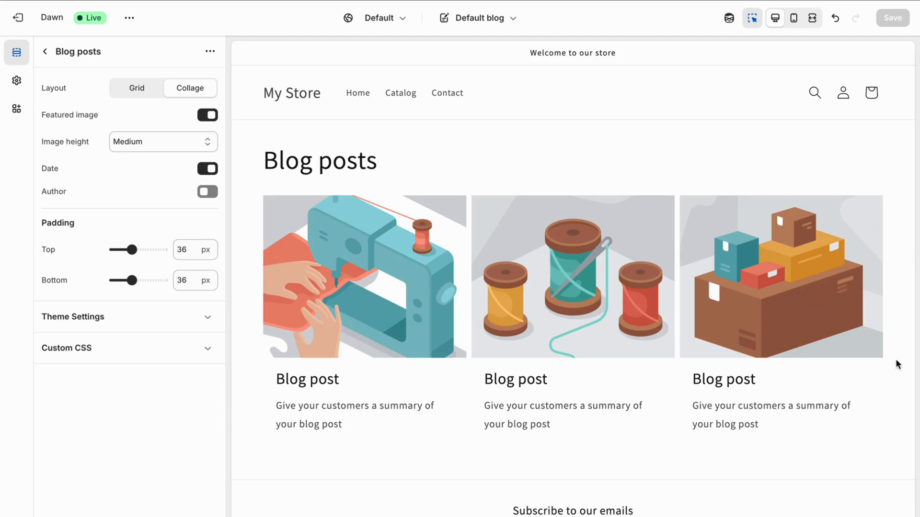
# Leave the theme editor and start a new blog post in the store's content.
pyautogui.click(387, 364)
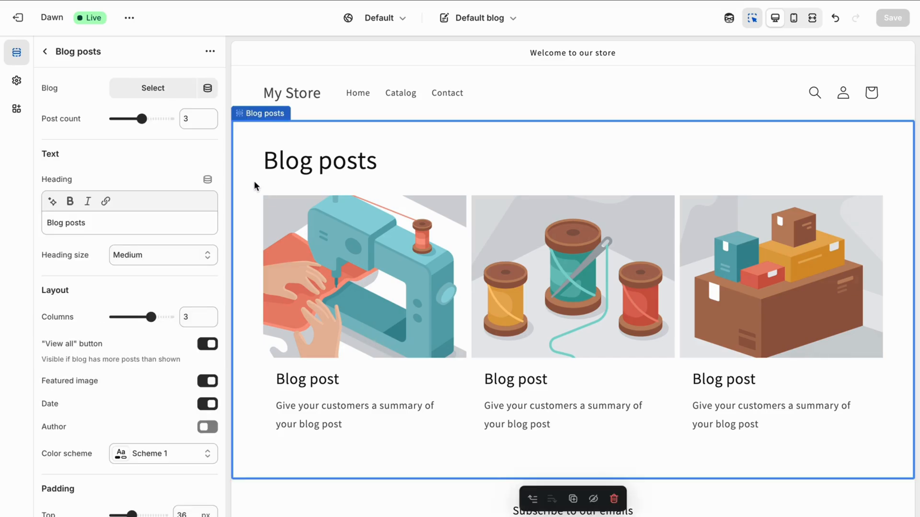
pyautogui.click(46, 52)
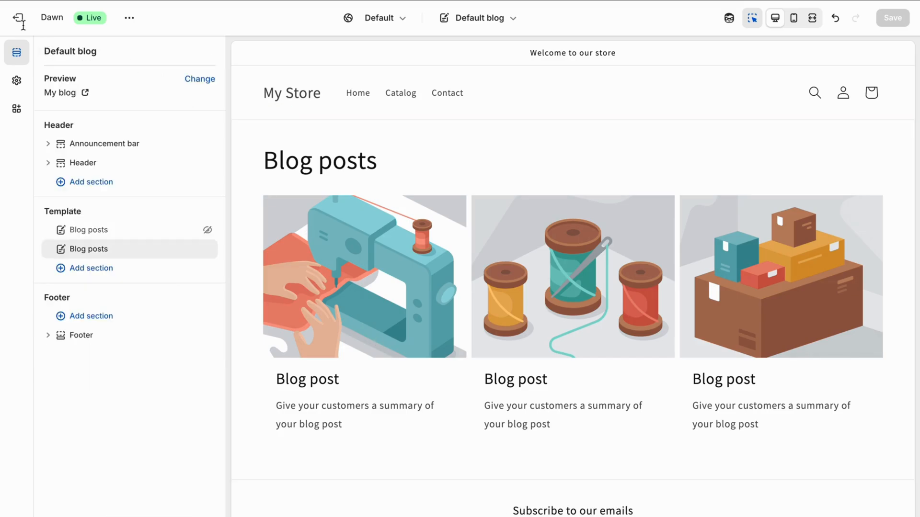
pyautogui.click(21, 16)
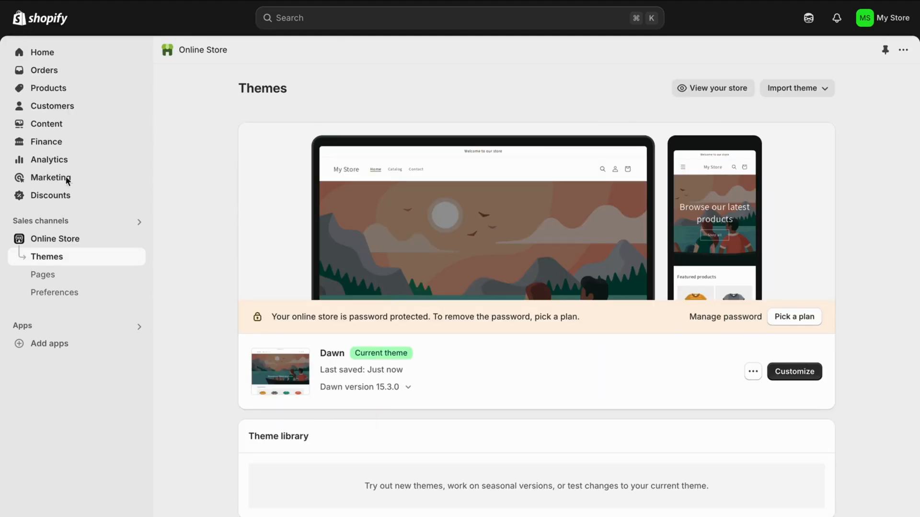
pyautogui.click(53, 124)
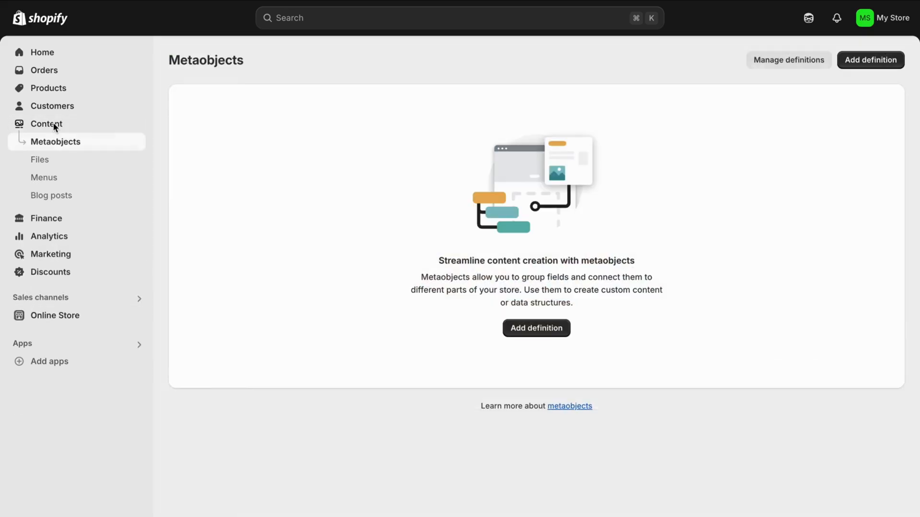
pyautogui.click(60, 195)
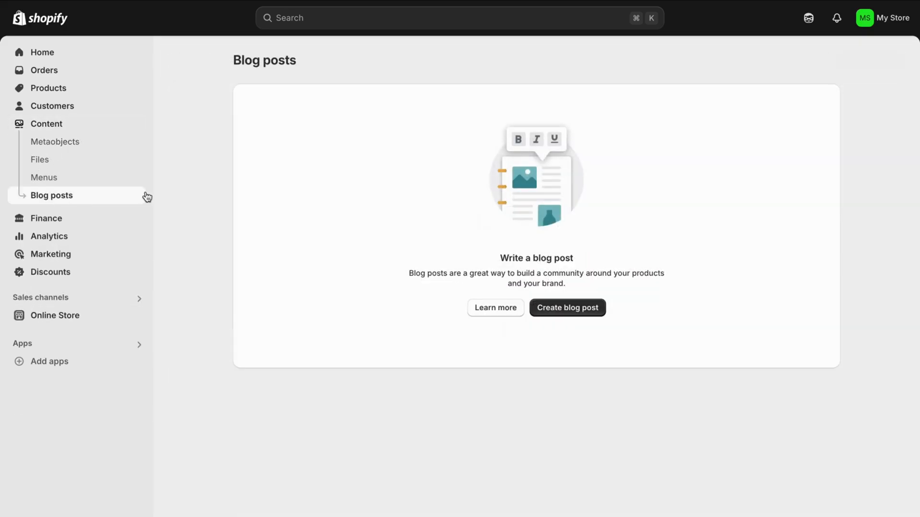
pyautogui.click(579, 308)
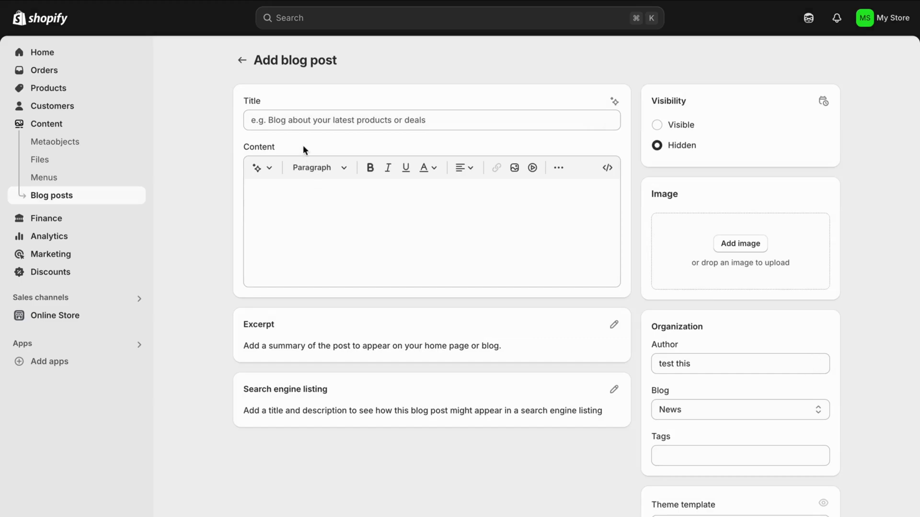
# Enter "Top 3 Best Cars in 2025" as the blog post's title.
pyautogui.click(303, 115)
pyautogui.write('Tio')
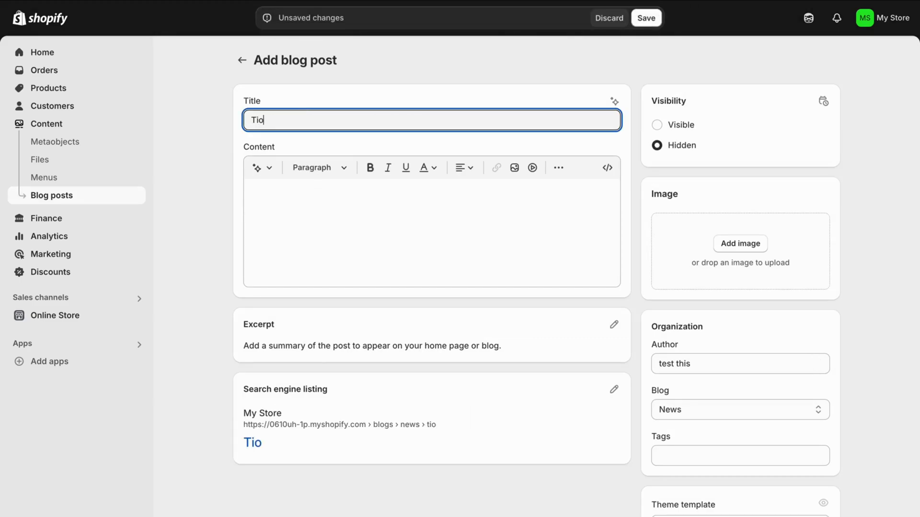
pyautogui.press('BackSpace')
pyautogui.press('BackSpace')
pyautogui.write('op 3 Best ')
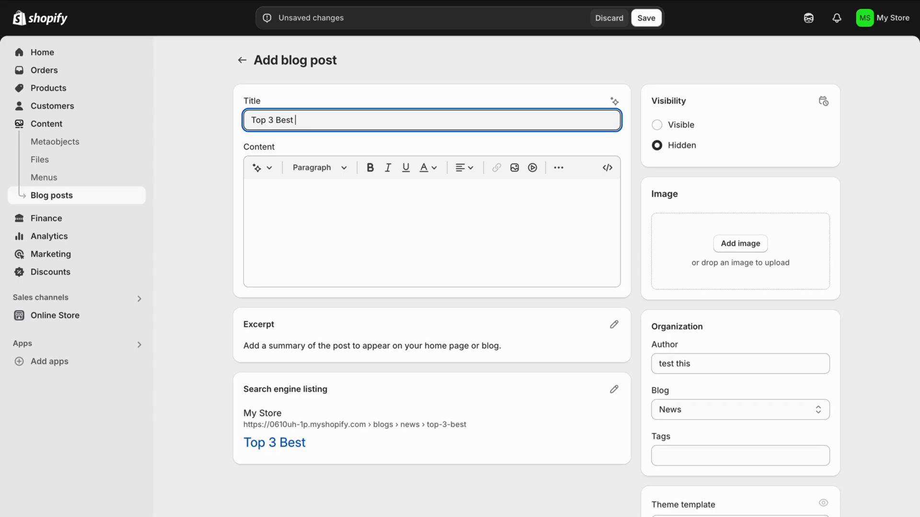
pyautogui.write('Cars in 2025')
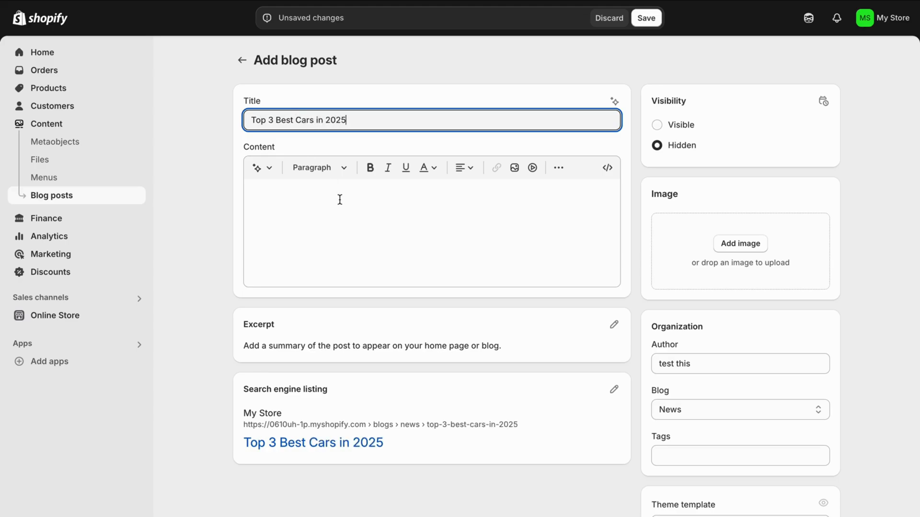
# Enter Audi, Mercedes and Ford on separate lines as the post's content and save the post.
pyautogui.click(339, 199)
pyautogui.write('Audi m')
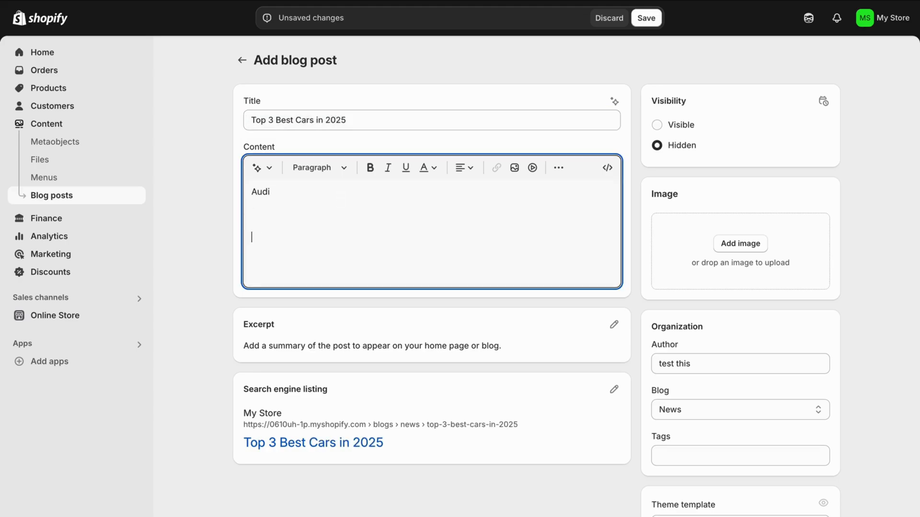
pyautogui.write('e')
pyautogui.press('BackSpace')
pyautogui.press('BackSpace')
pyautogui.write('Mercedes ')
pyautogui.write('Ford')
pyautogui.click(646, 18)
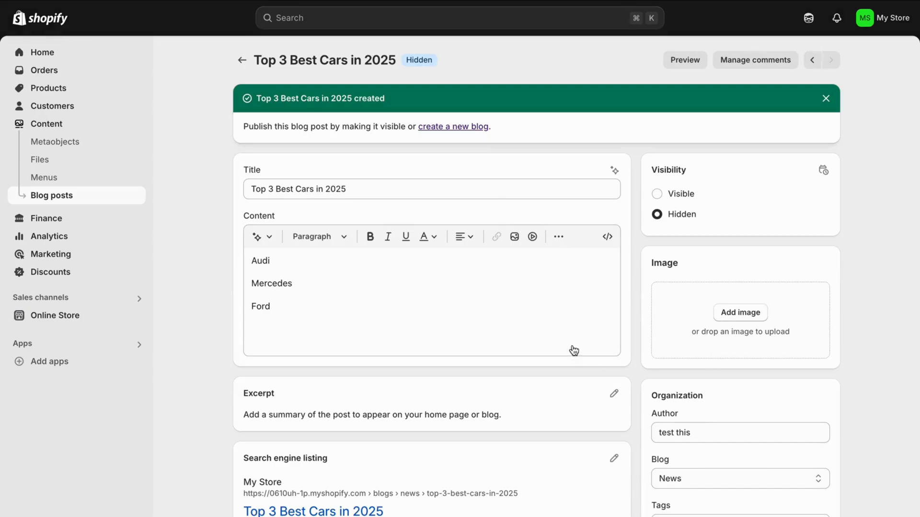
pyautogui.scroll(-1, 551, 346)
pyautogui.doubleClick(732, 380)
pyautogui.tripleClick(732, 379)
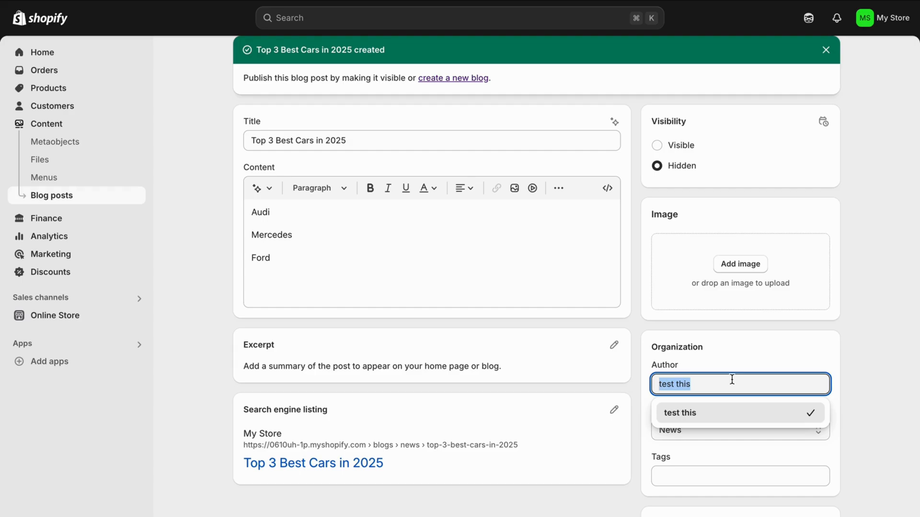
pyautogui.click(869, 358)
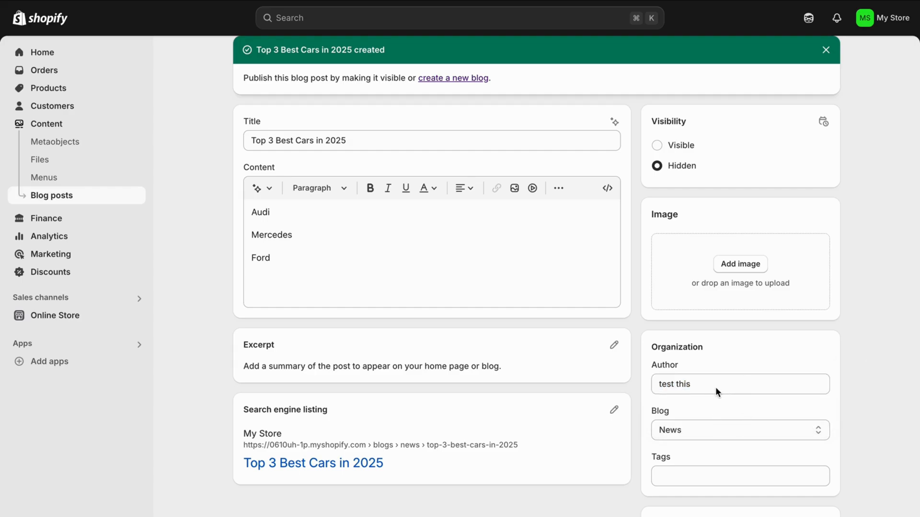
# Assign the "Top 3 Best Cars in 2025" post to the blog named "My blog".
pyautogui.click(677, 427)
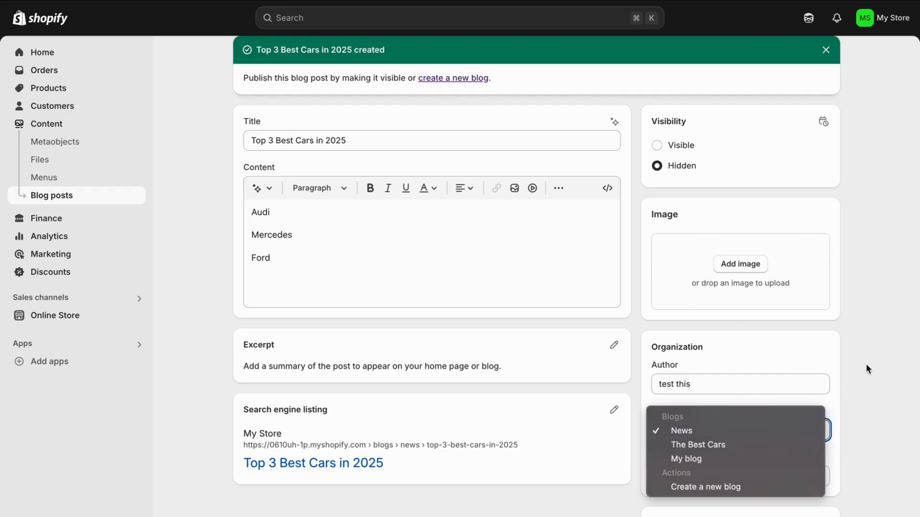
pyautogui.click(829, 384)
pyautogui.click(695, 433)
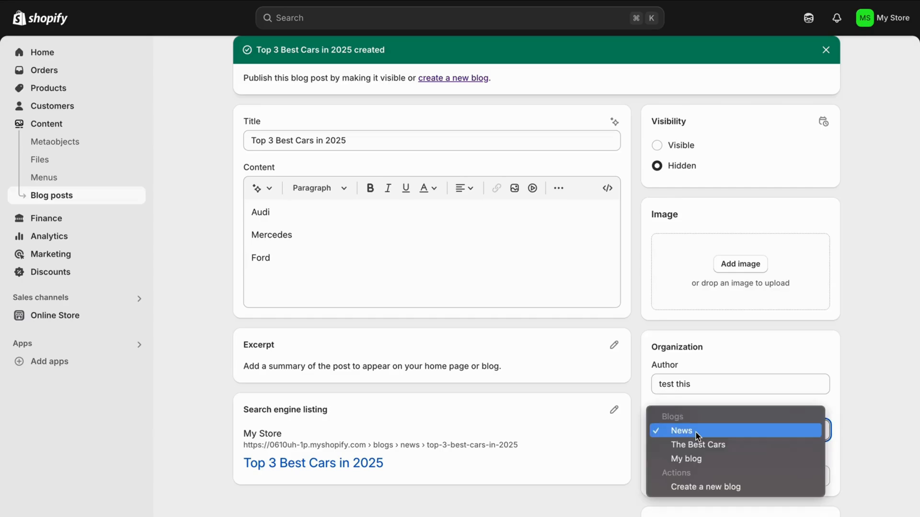
pyautogui.click(700, 461)
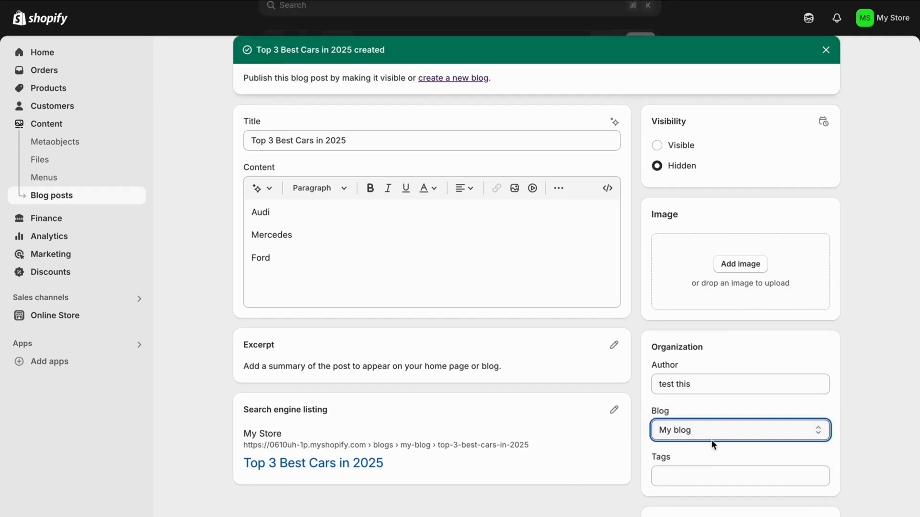
pyautogui.click(718, 418)
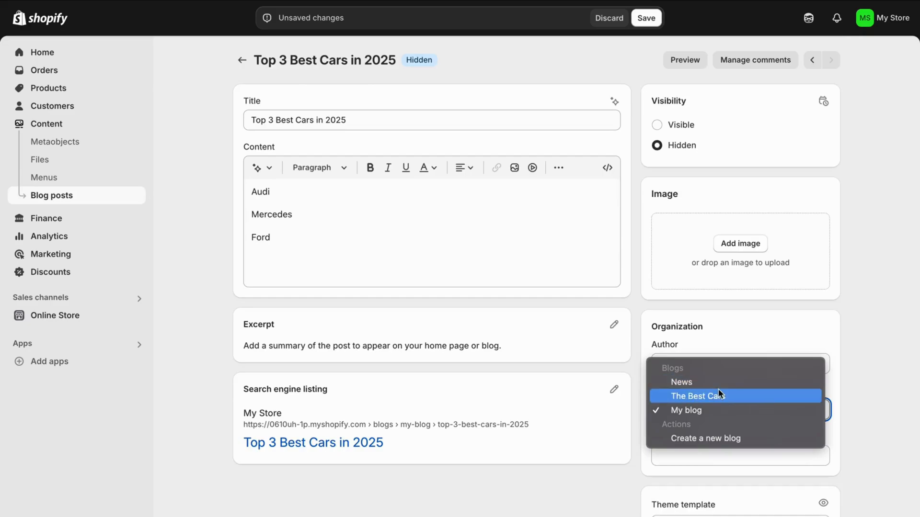
pyautogui.click(864, 343)
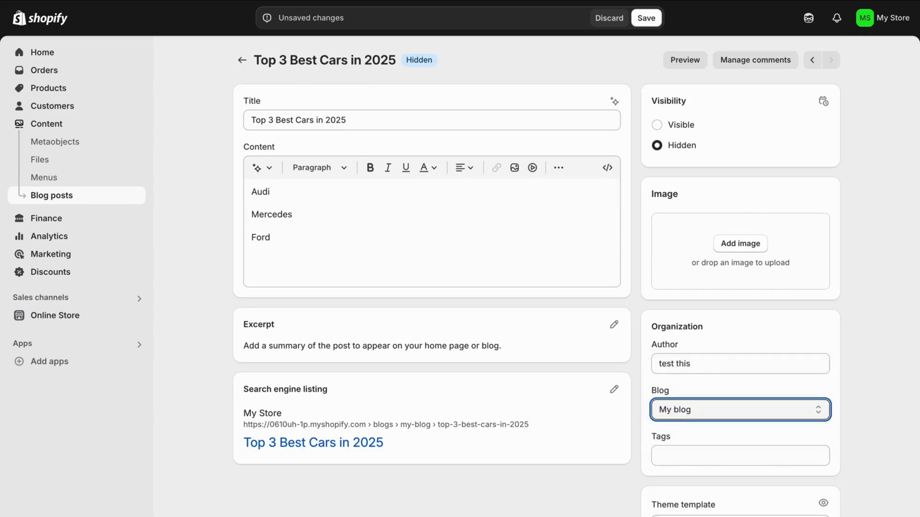
# Save the post's blog assignment and open its search engine listing fields for editing.
pyautogui.click(646, 18)
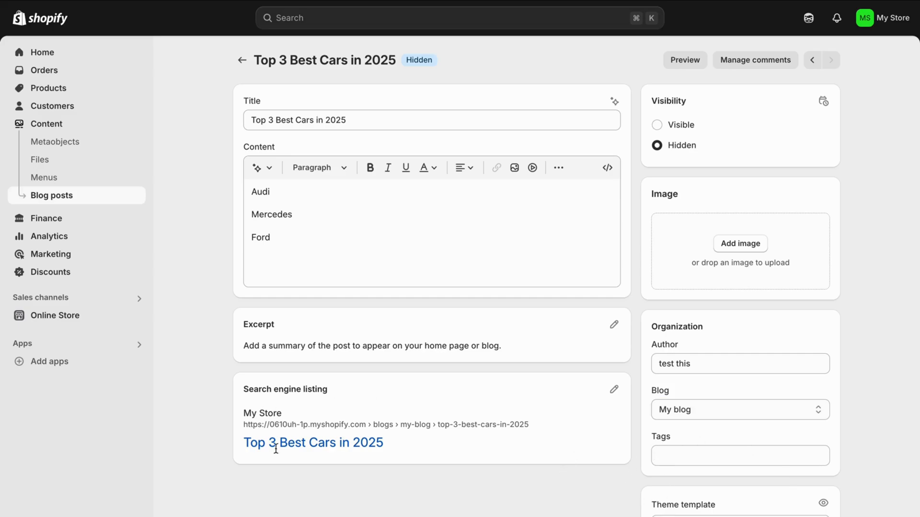
pyautogui.tripleClick(287, 389)
pyautogui.click(613, 388)
pyautogui.scroll(-3, 435, 450)
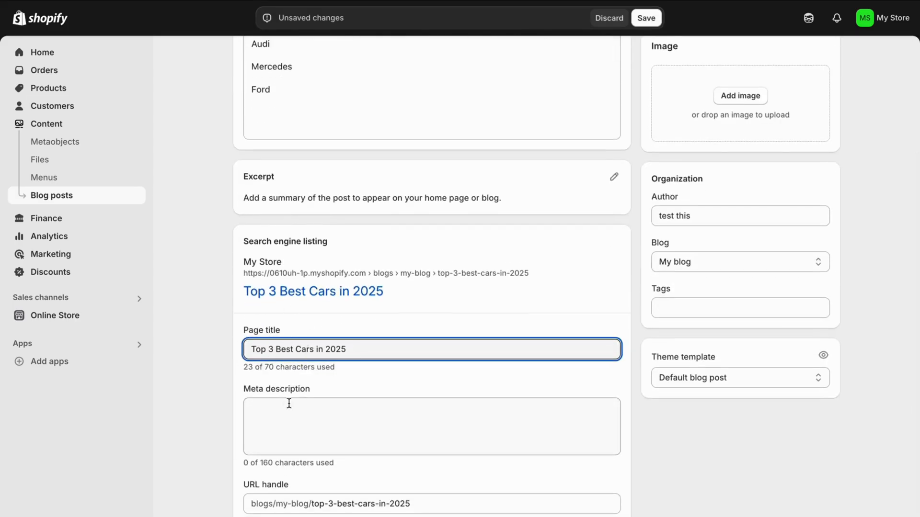
pyautogui.click(299, 415)
pyautogui.scroll(3, 360, 407)
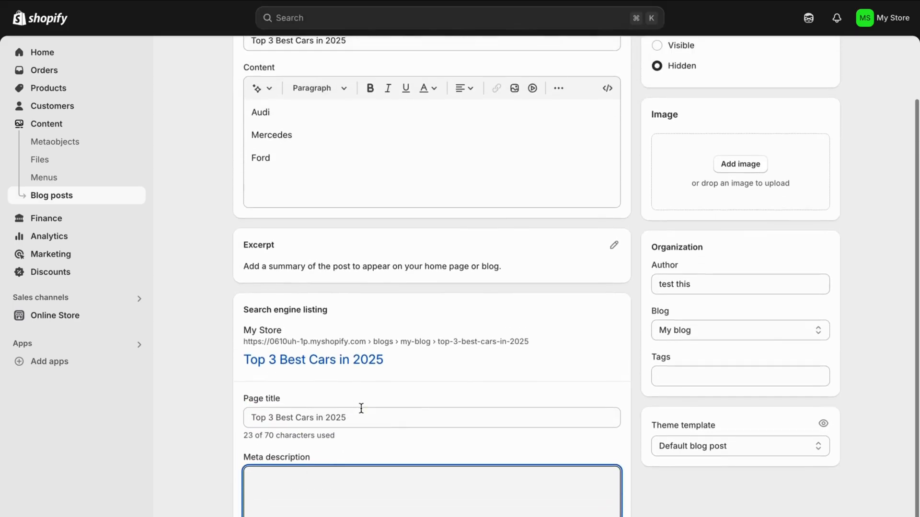
pyautogui.moveTo(321, 251); pyautogui.dragTo(258, 194)
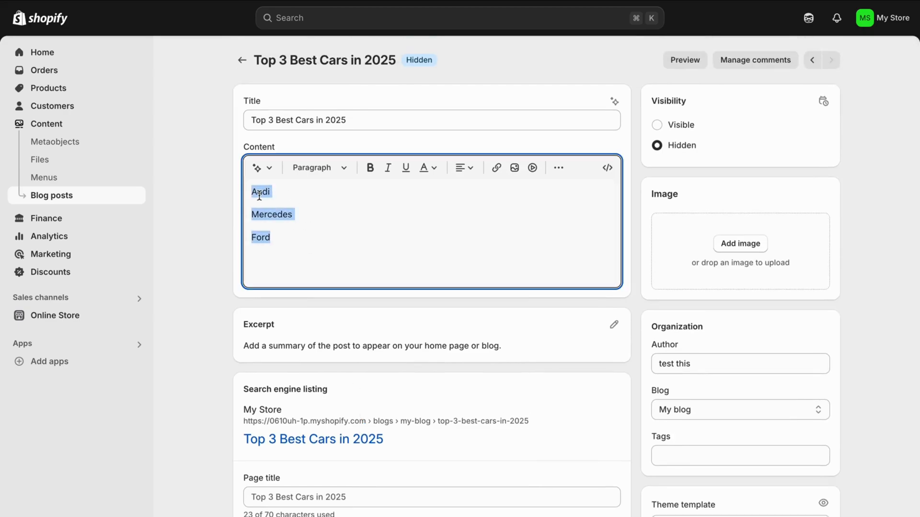
pyautogui.click(360, 231)
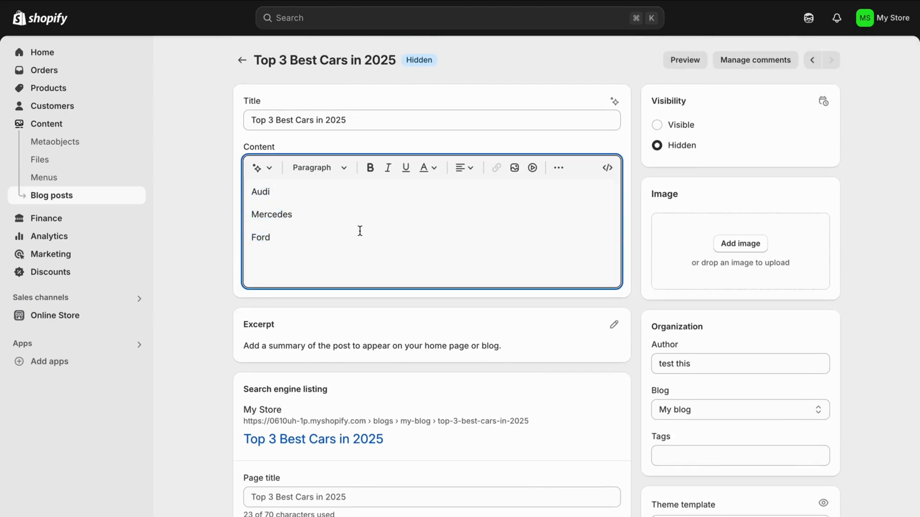
pyautogui.moveTo(360, 233); pyautogui.dragTo(259, 194)
pyautogui.click(312, 232)
# Open the Dawn theme for customization and switch to the Default blog template.
pyautogui.click(57, 316)
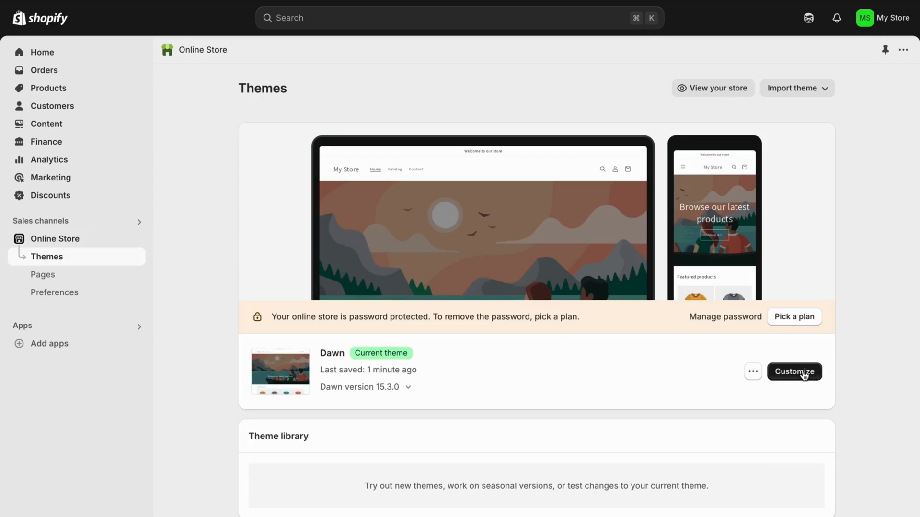
pyautogui.click(804, 376)
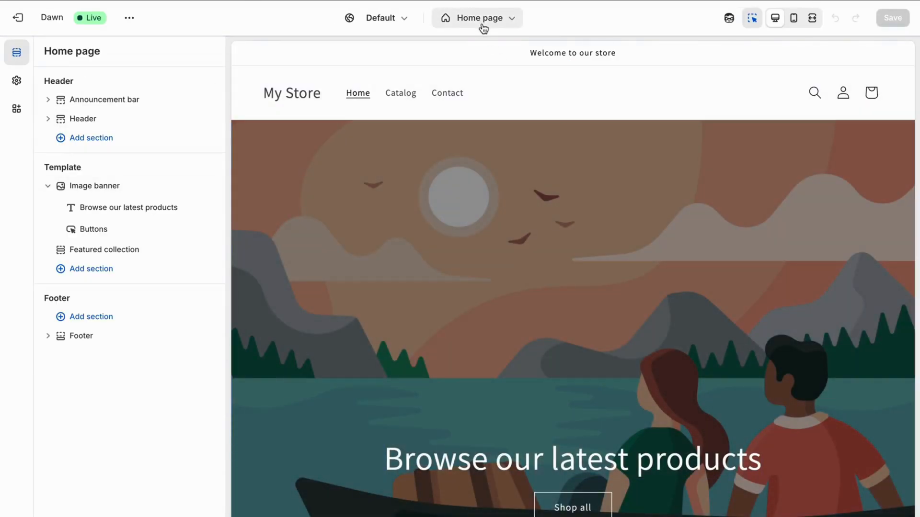
pyautogui.click(484, 27)
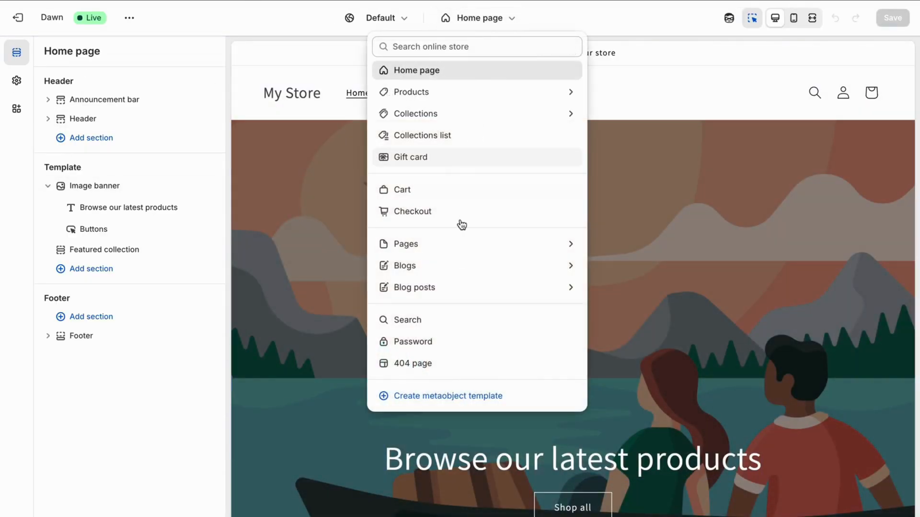
pyautogui.click(454, 265)
pyautogui.click(453, 114)
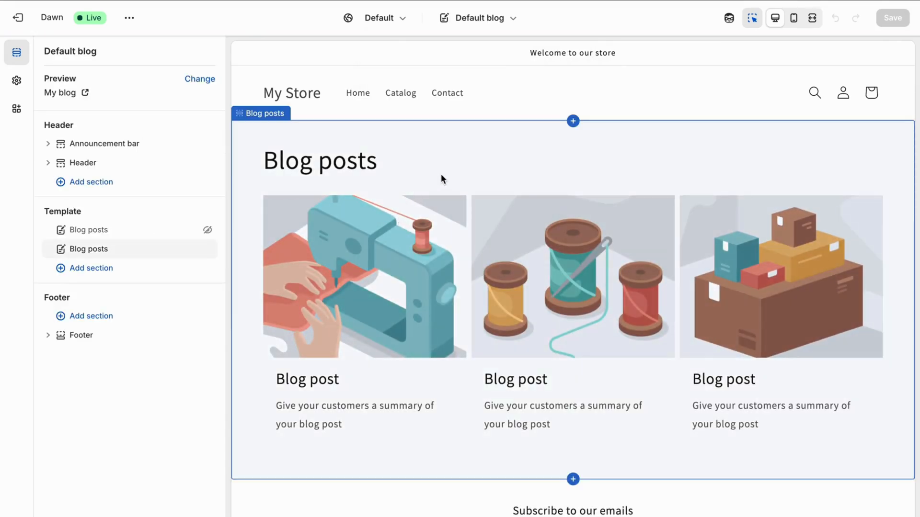
# Set My blog as the source blog of the template's Blog posts section and save the theme.
pyautogui.click(441, 175)
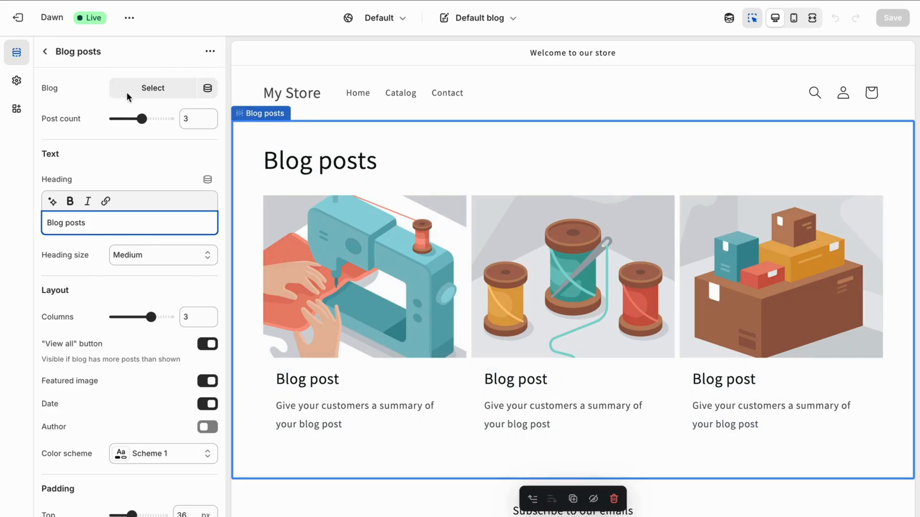
pyautogui.click(152, 90)
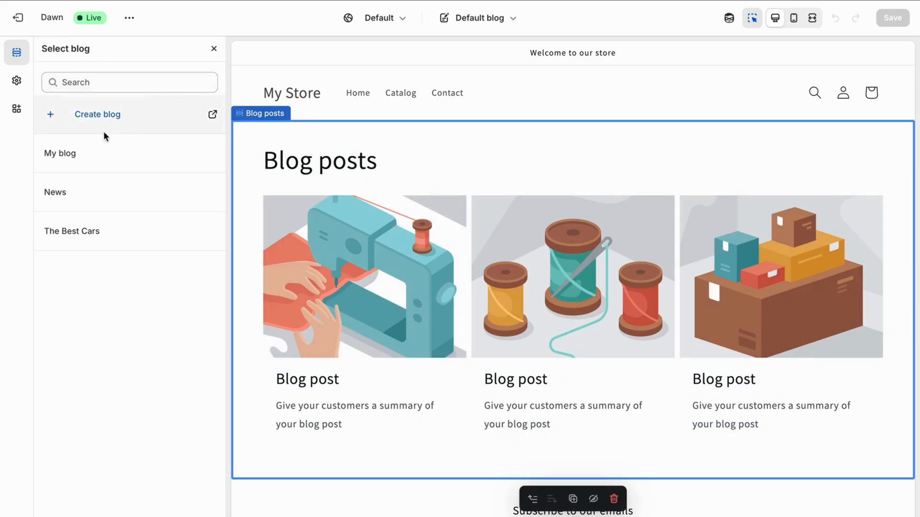
pyautogui.click(75, 157)
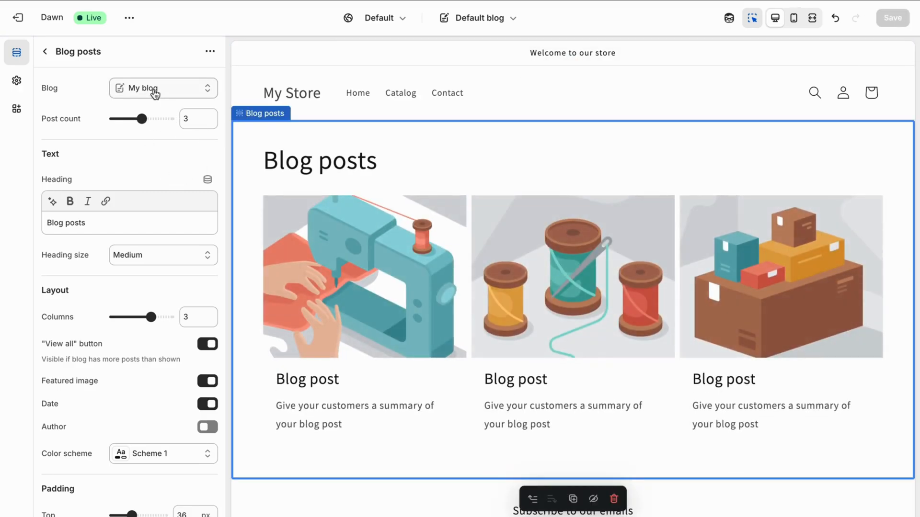
pyautogui.click(154, 91)
pyautogui.click(153, 91)
# Leave the theme editor, reopen the "Top 3 Best Cars in 2025" post and check which blog it is assigned to.
pyautogui.click(17, 18)
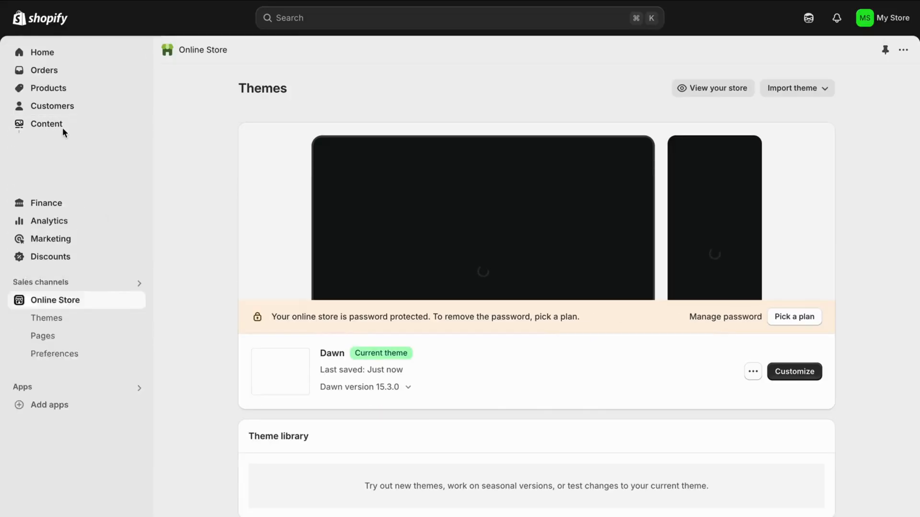
pyautogui.click(62, 129)
pyautogui.click(69, 195)
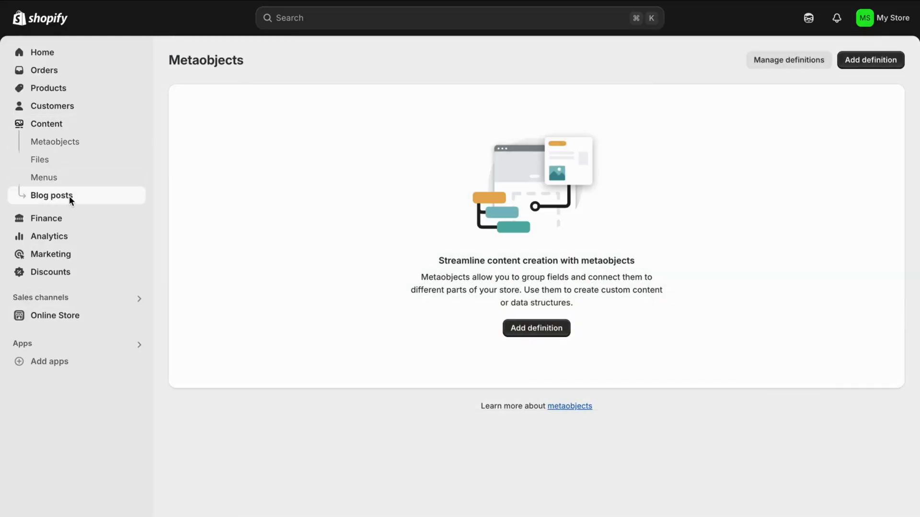
pyautogui.click(314, 248)
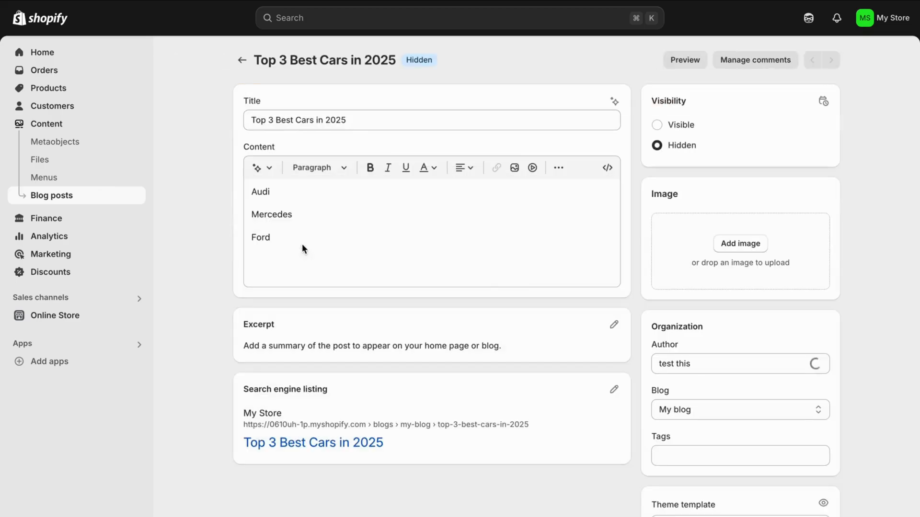
pyautogui.scroll(-1, 588, 311)
pyautogui.click(760, 402)
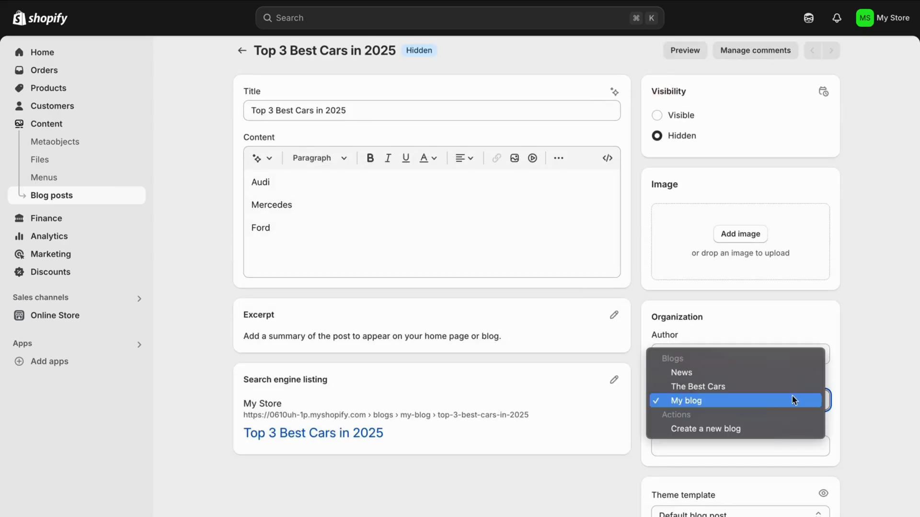
pyautogui.click(876, 306)
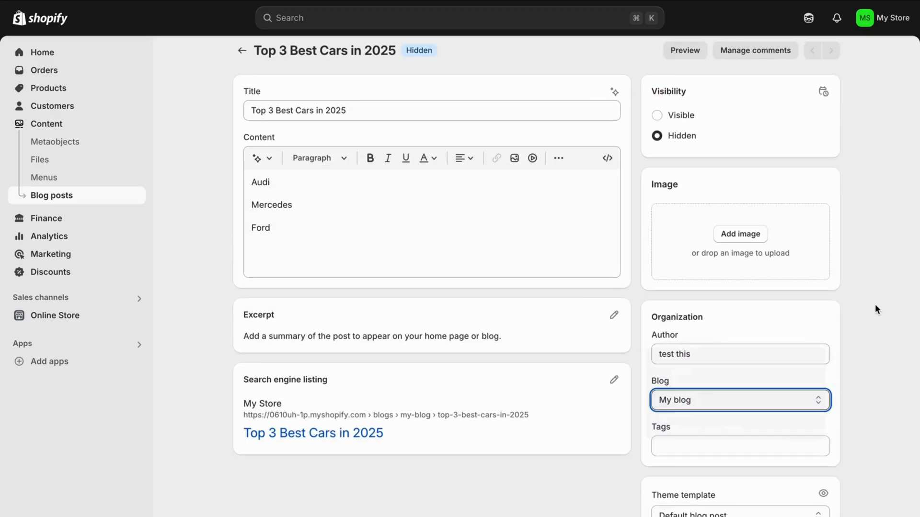
pyautogui.click(731, 396)
pyautogui.click(870, 330)
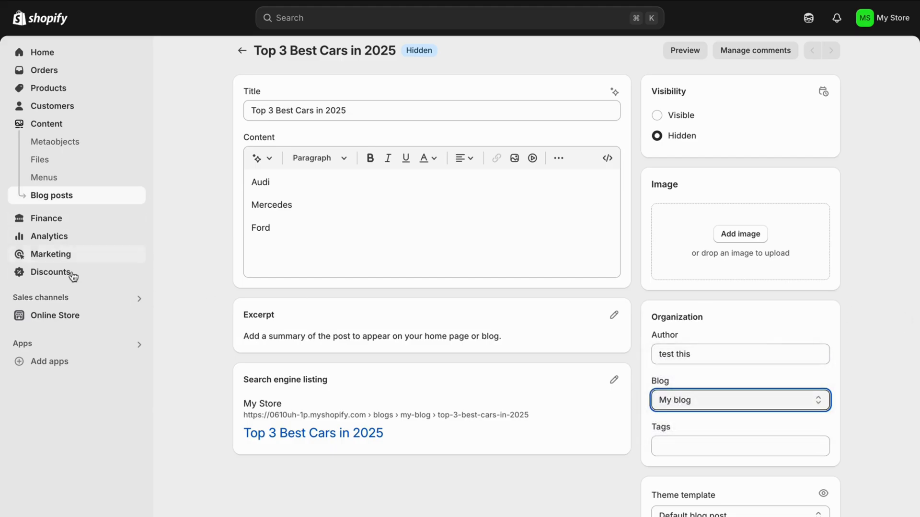
# Return to customizing the Dawn theme and load the Default blog template.
pyautogui.click(66, 316)
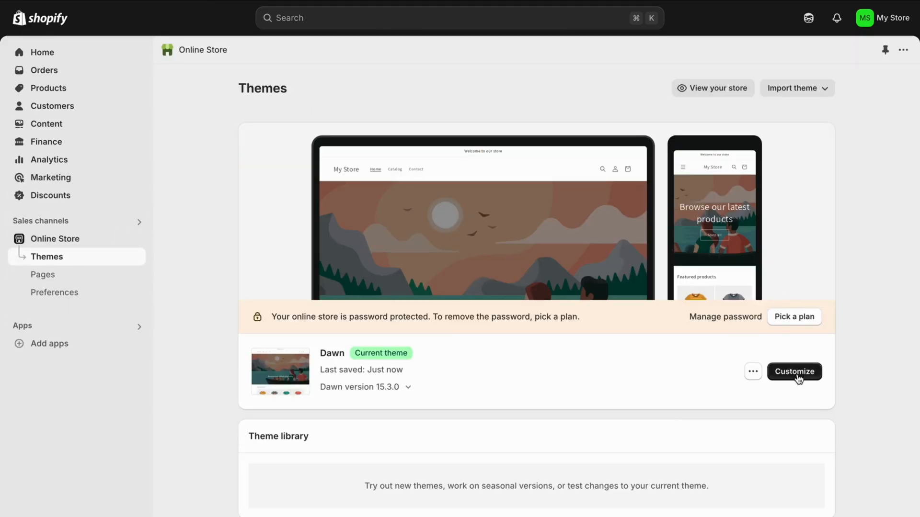
pyautogui.click(795, 372)
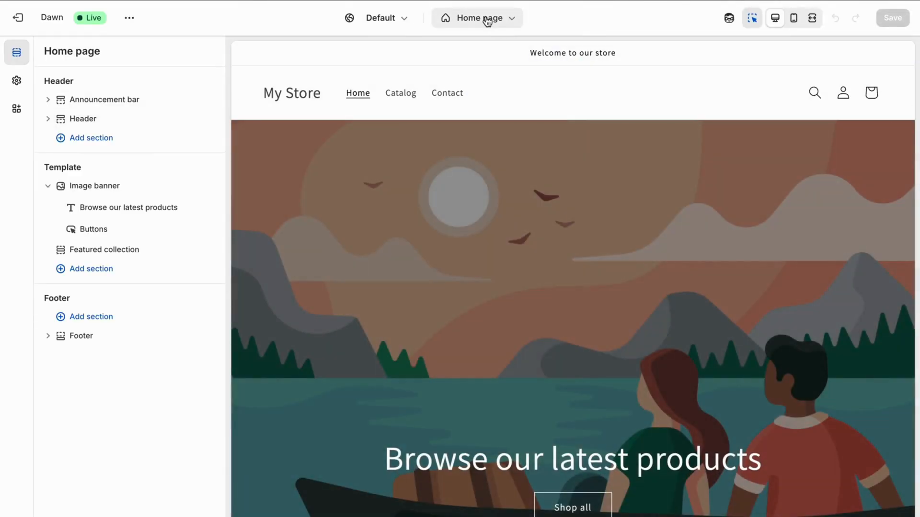
pyautogui.click(477, 18)
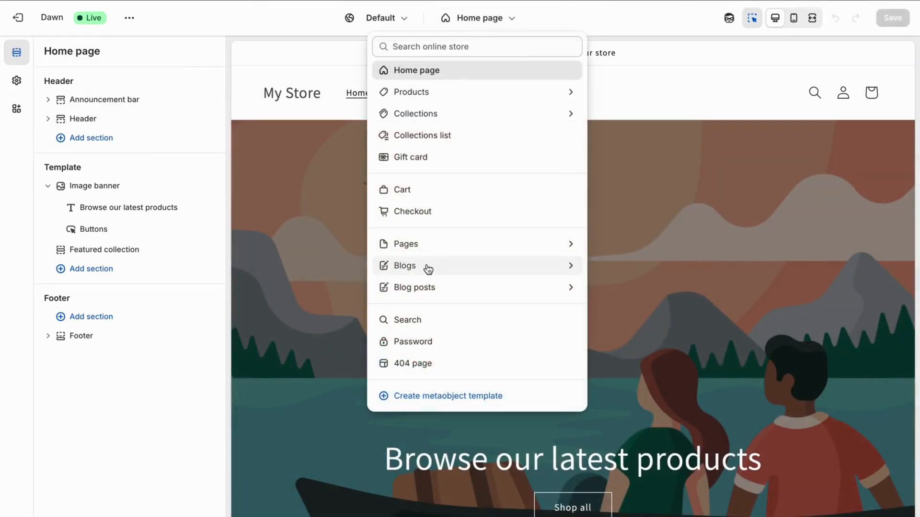
pyautogui.click(432, 264)
pyautogui.click(462, 116)
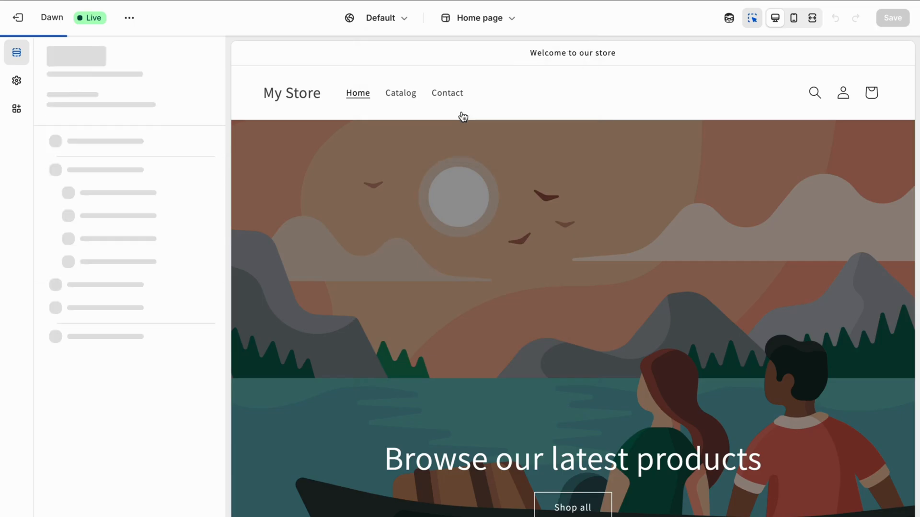
# Remove the source blog from the Blog posts section and assign My blog to it again.
pyautogui.click(412, 161)
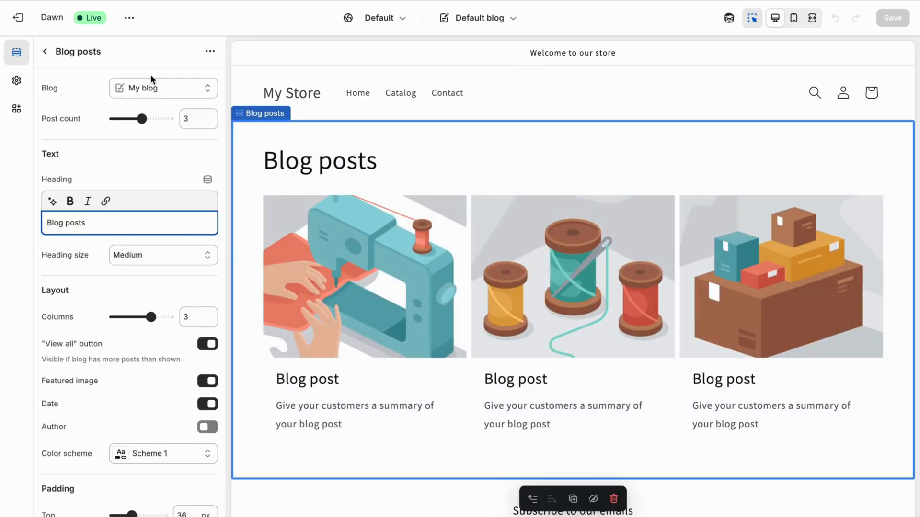
pyautogui.click(148, 88)
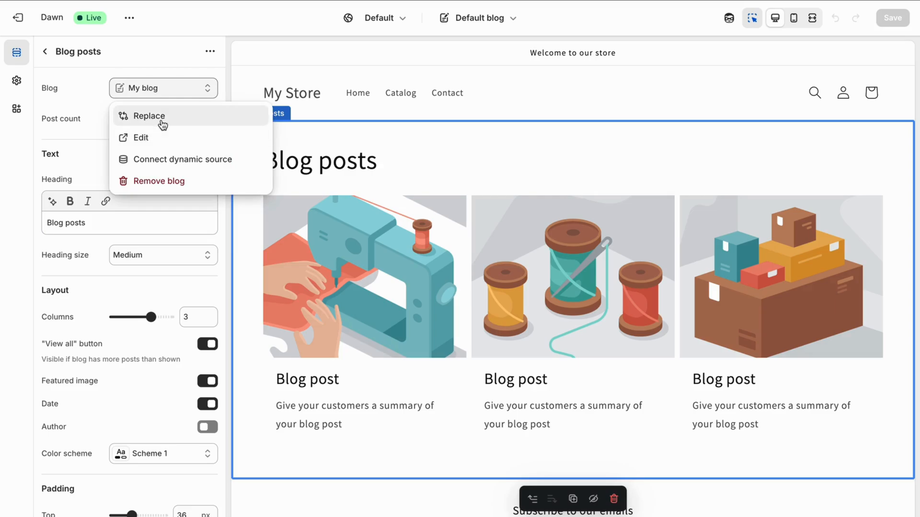
pyautogui.click(153, 176)
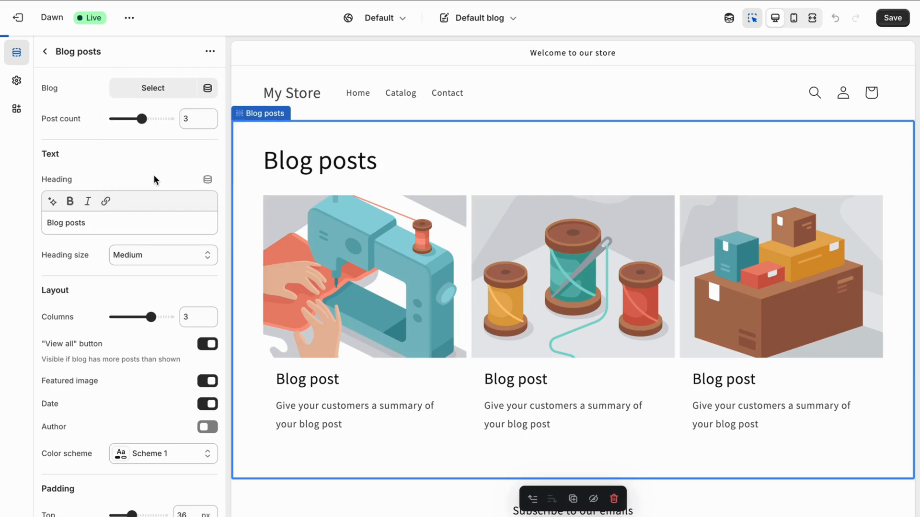
pyautogui.click(168, 96)
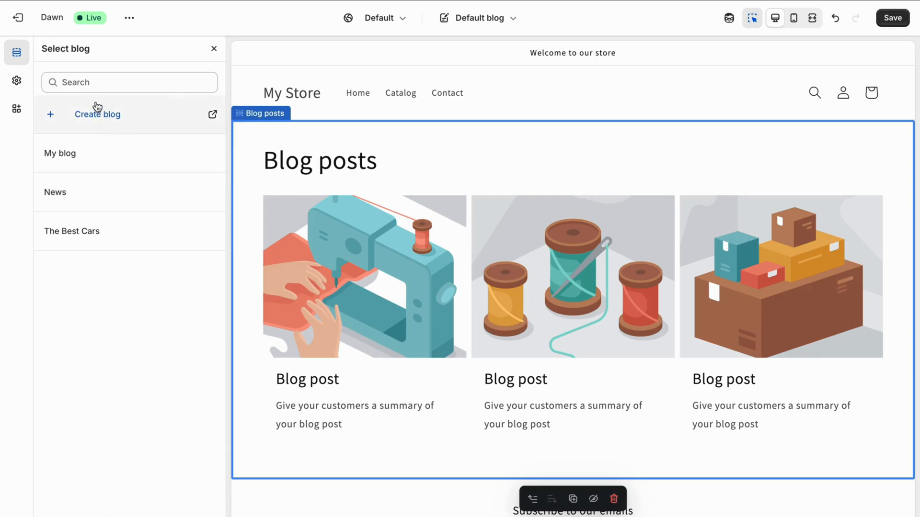
pyautogui.click(136, 86)
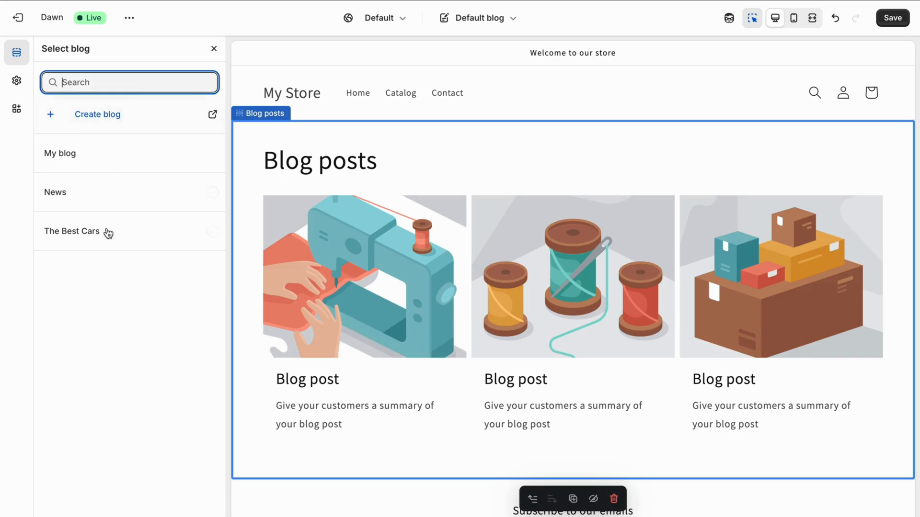
pyautogui.click(84, 160)
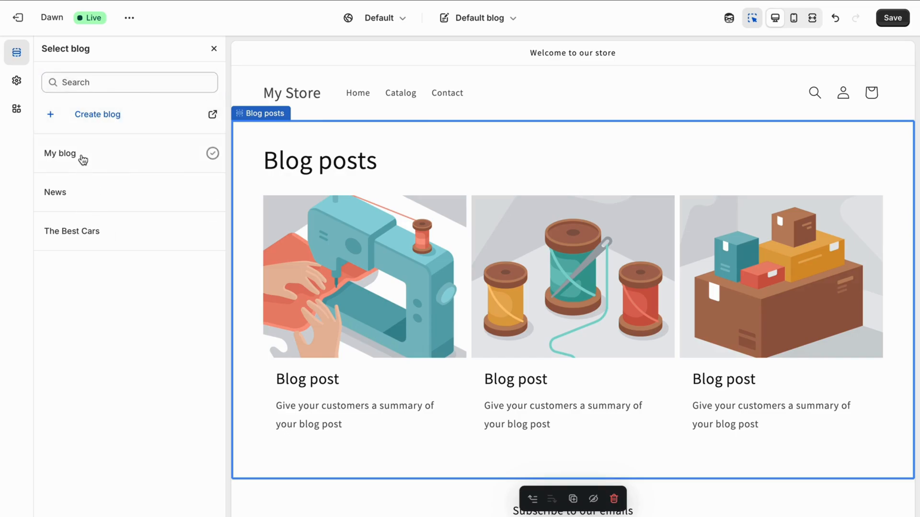
# Review the replacement blogs offered for the Blog posts section and open the form for creating a new blog.
pyautogui.click(46, 51)
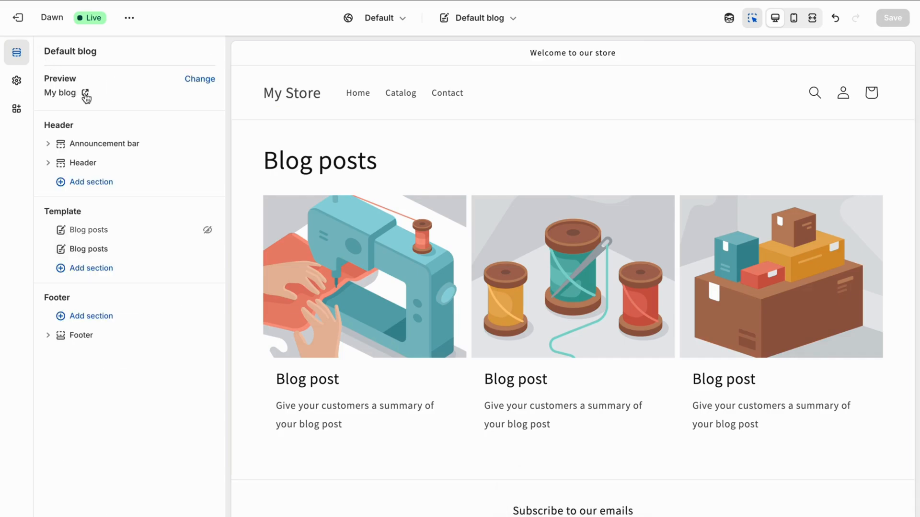
pyautogui.click(314, 193)
pyautogui.click(163, 93)
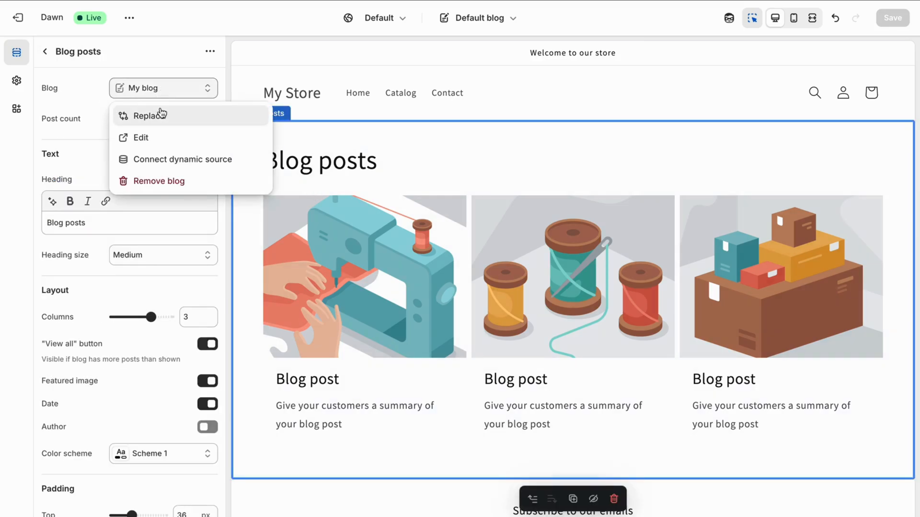
pyautogui.click(161, 118)
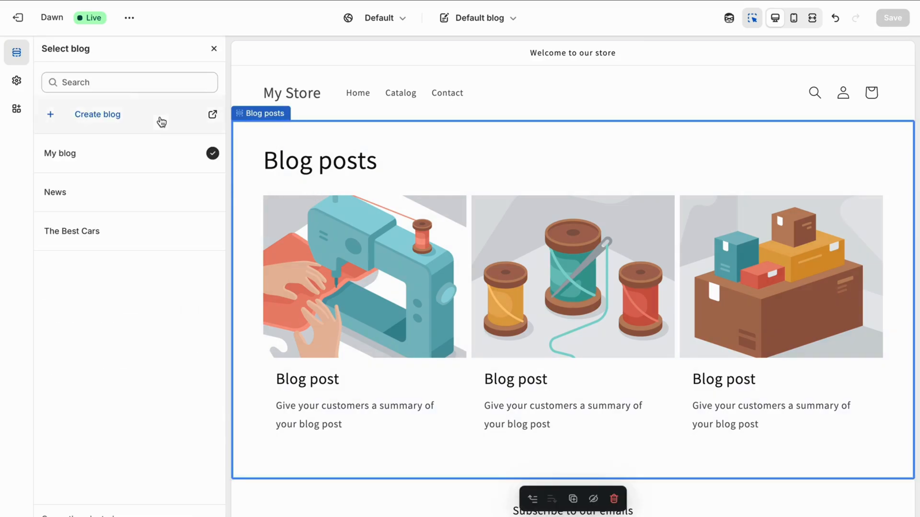
pyautogui.click(108, 115)
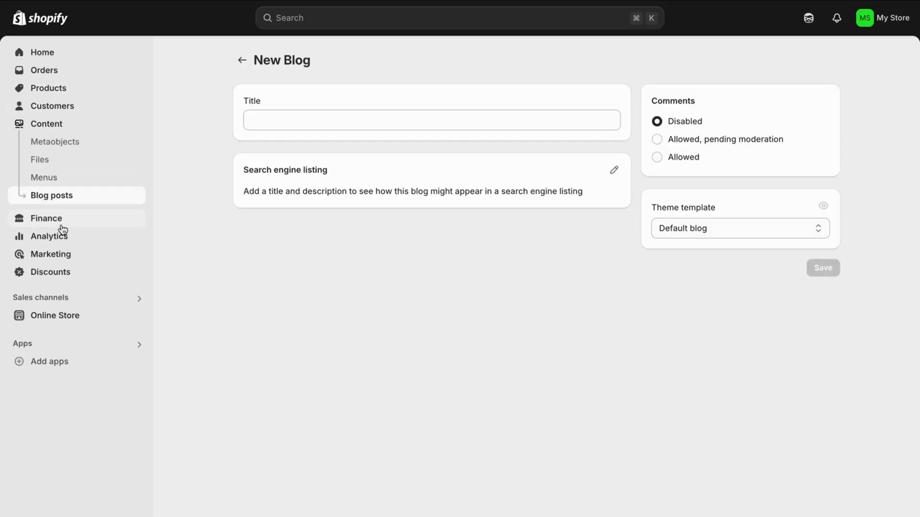
# Abandon the new blog form and load the Dawn theme's Default blog template for customizing.
pyautogui.click(63, 324)
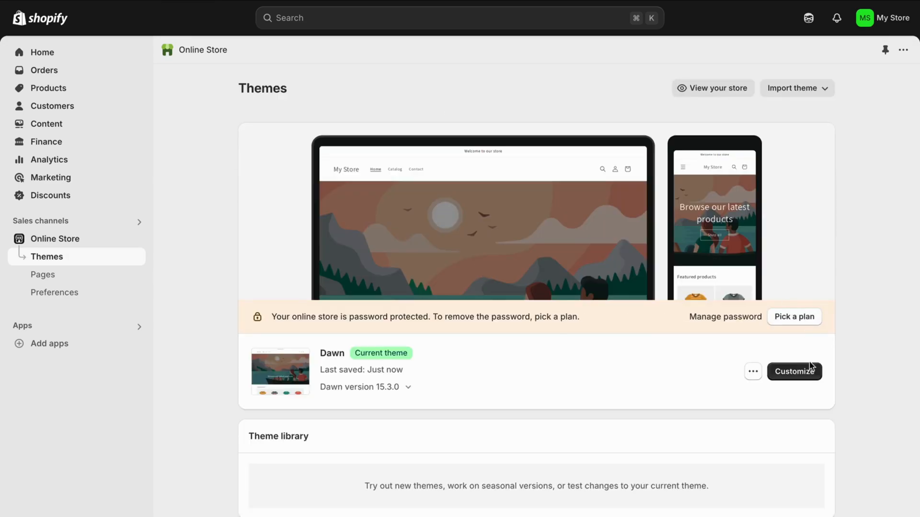
pyautogui.click(800, 372)
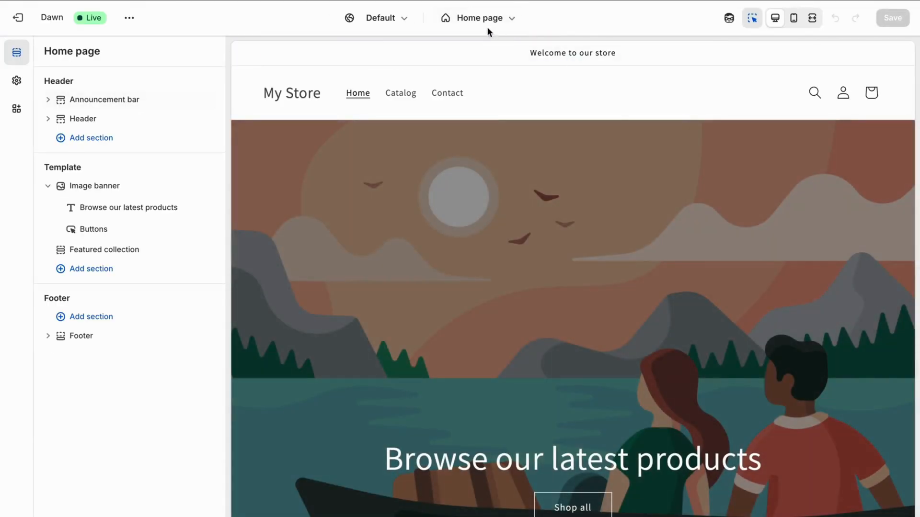
pyautogui.click(489, 22)
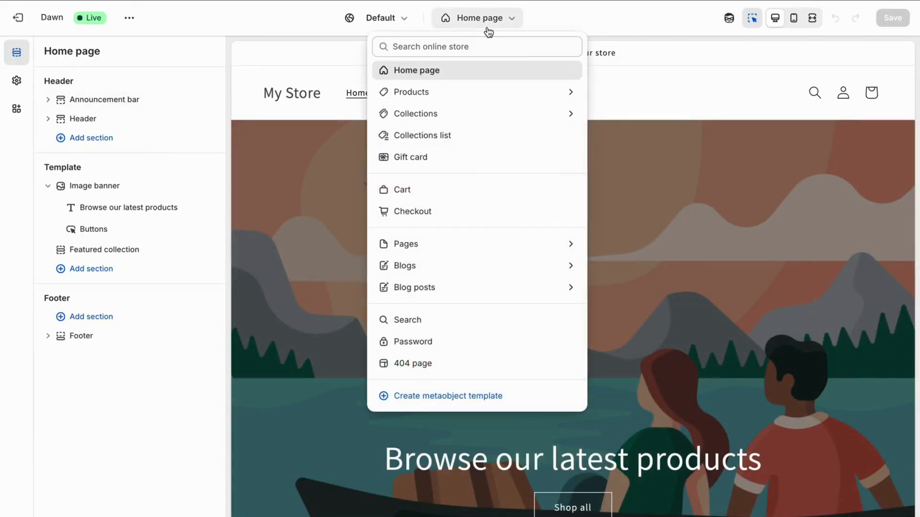
pyautogui.click(441, 259)
pyautogui.click(467, 114)
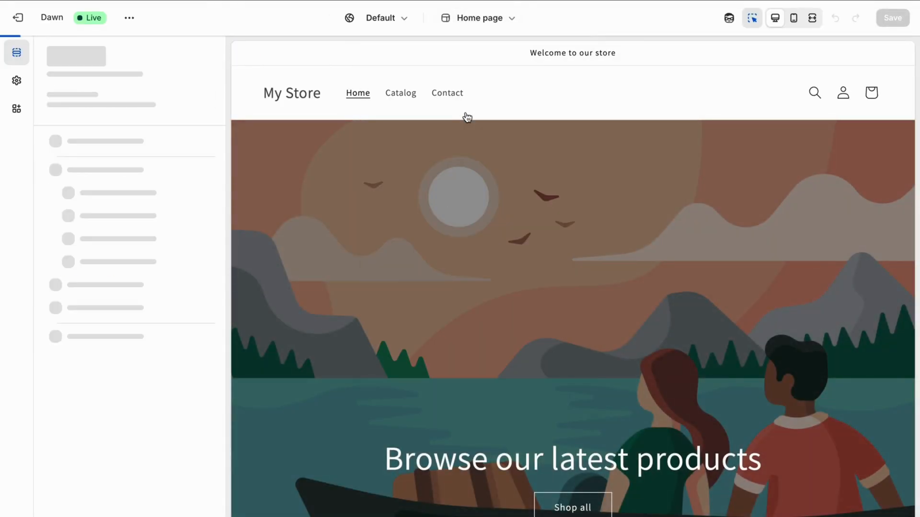
# Remove My blog from the Blog posts section and try News as its source blog instead.
pyautogui.click(395, 189)
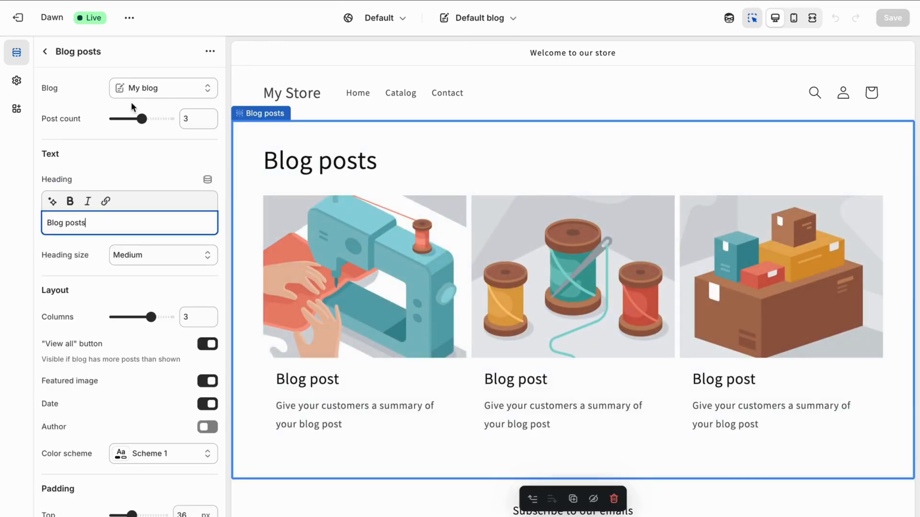
pyautogui.click(160, 91)
pyautogui.click(156, 180)
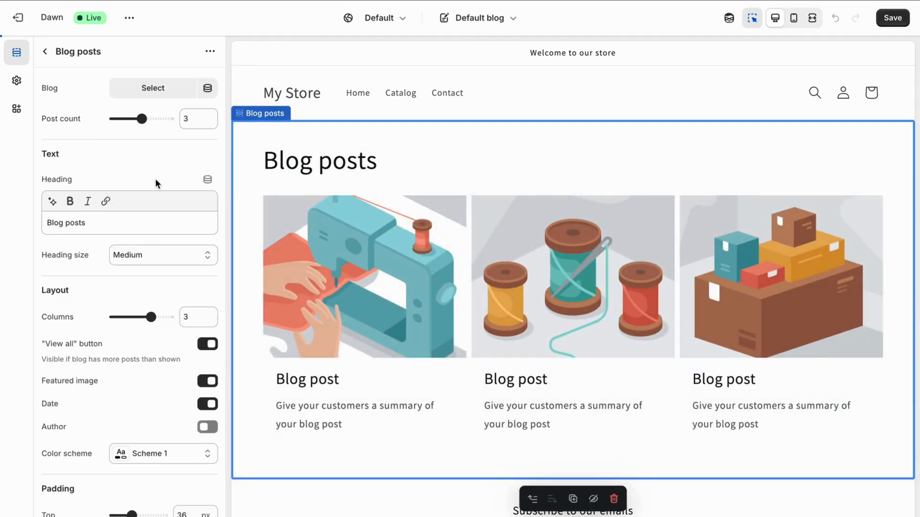
pyautogui.click(165, 88)
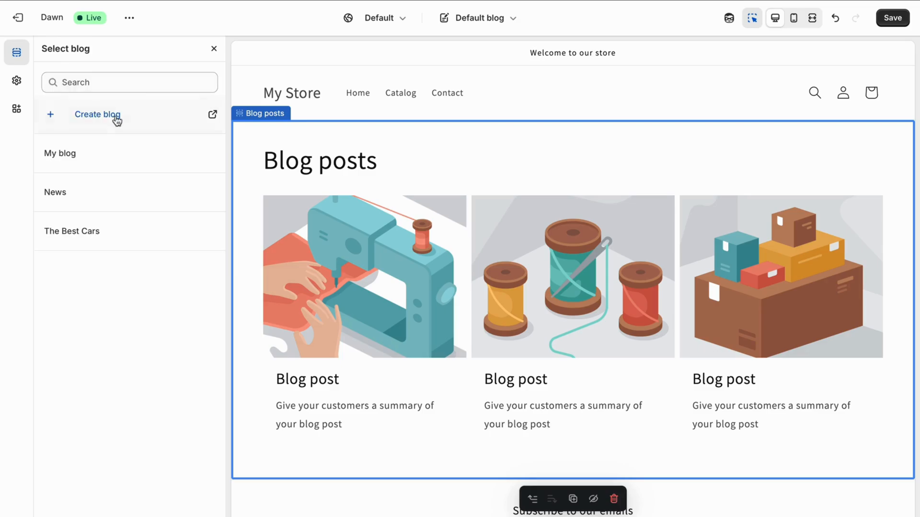
pyautogui.click(74, 180)
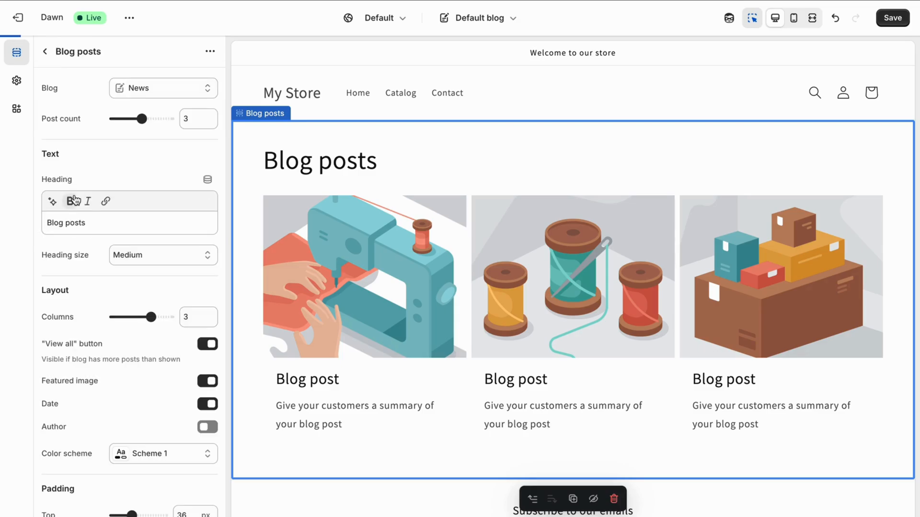
pyautogui.click(45, 50)
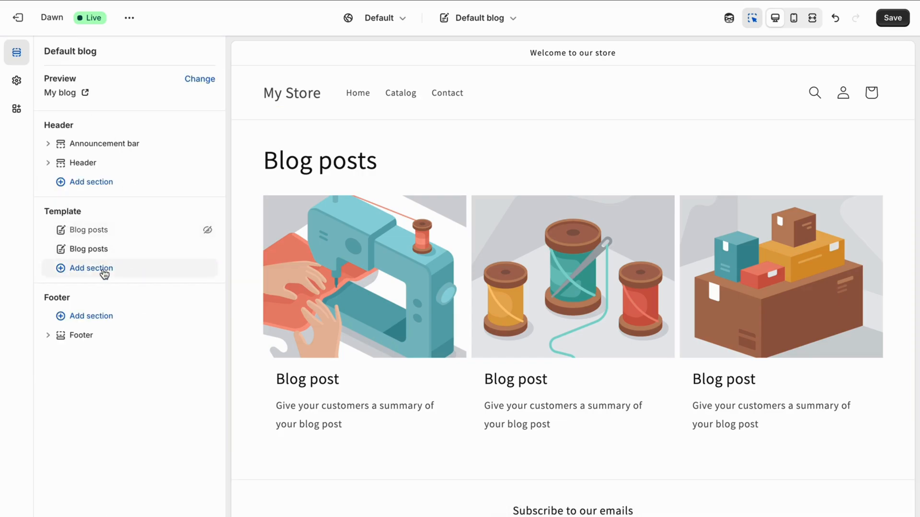
# Try The Best Cars as the Blog posts section's source blog, and leave the theme editor without saving.
pyautogui.click(359, 162)
pyautogui.click(150, 88)
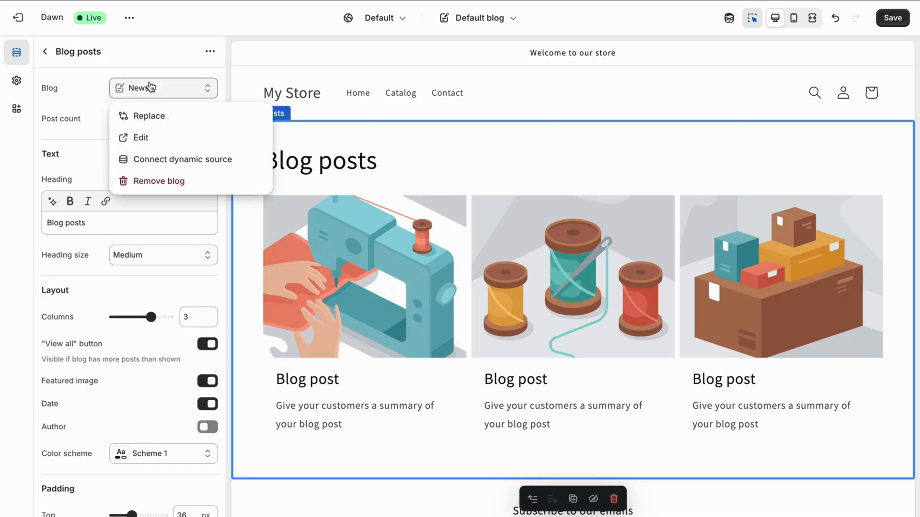
pyautogui.click(149, 120)
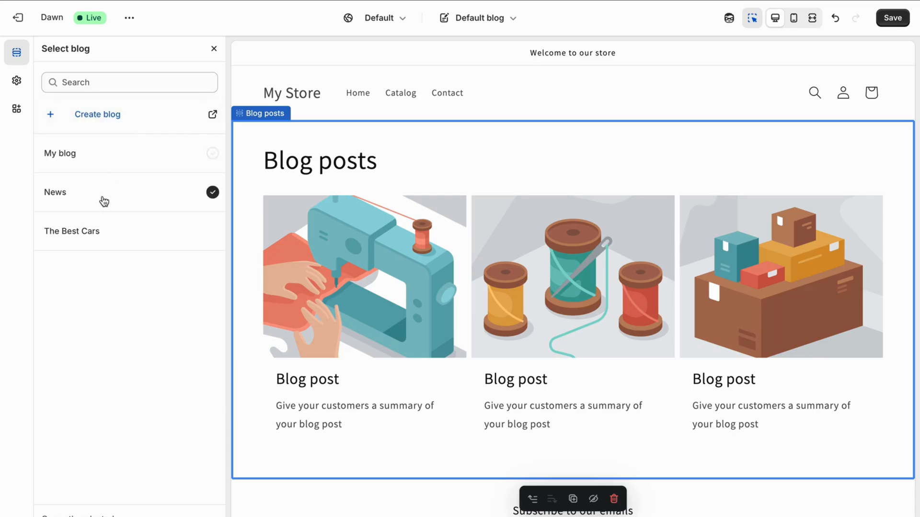
pyautogui.click(100, 231)
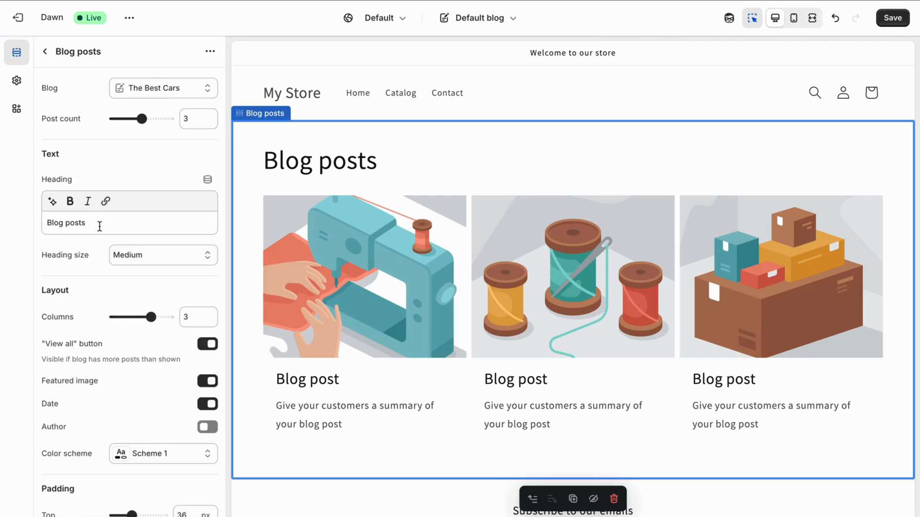
pyautogui.click(18, 18)
pyautogui.click(625, 321)
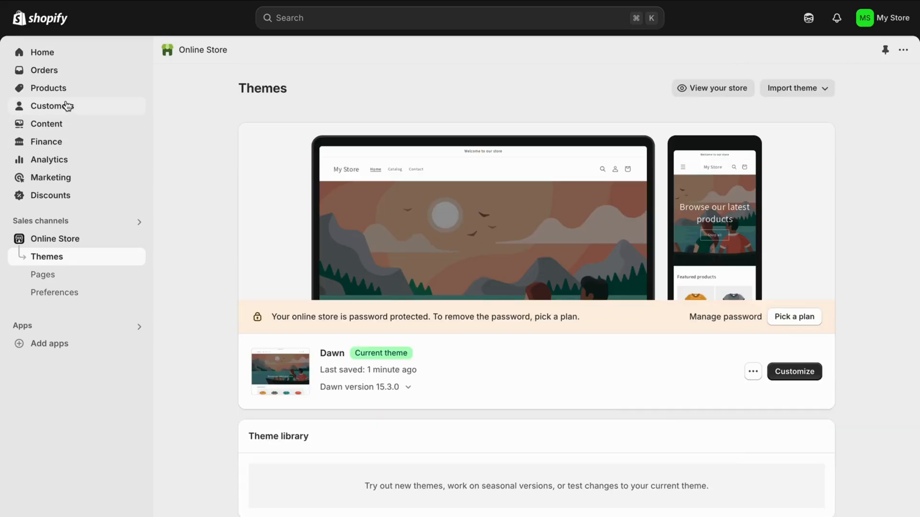
# Set the "Top 3 Best Cars in 2025" post's visibility to Visible, save it, and check its blog assignment.
pyautogui.click(64, 124)
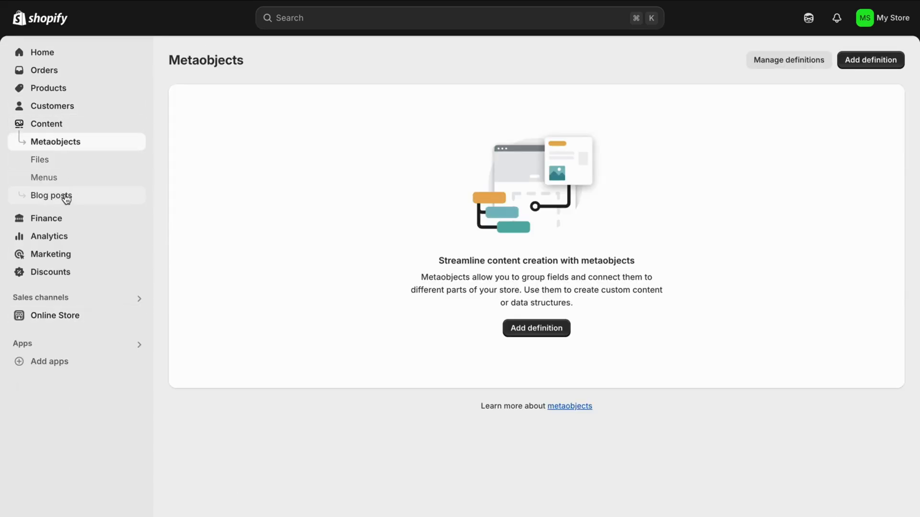
pyautogui.click(64, 196)
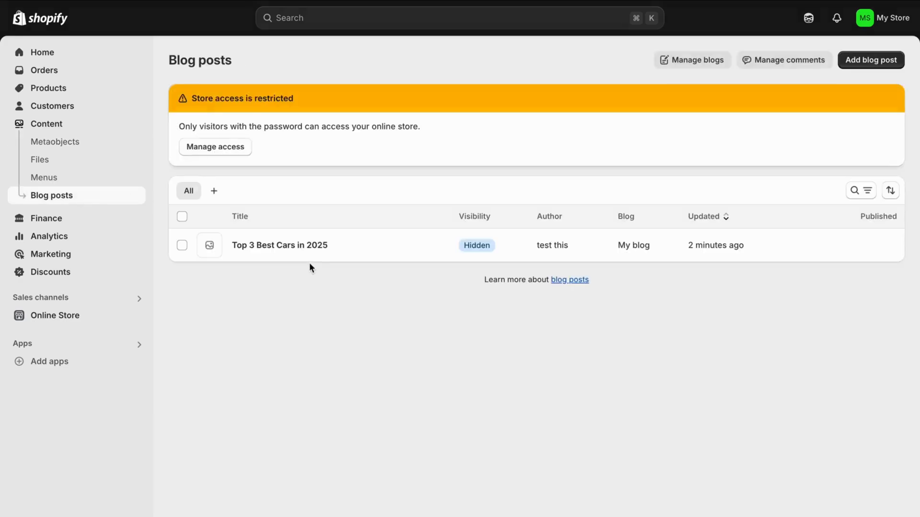
pyautogui.click(305, 246)
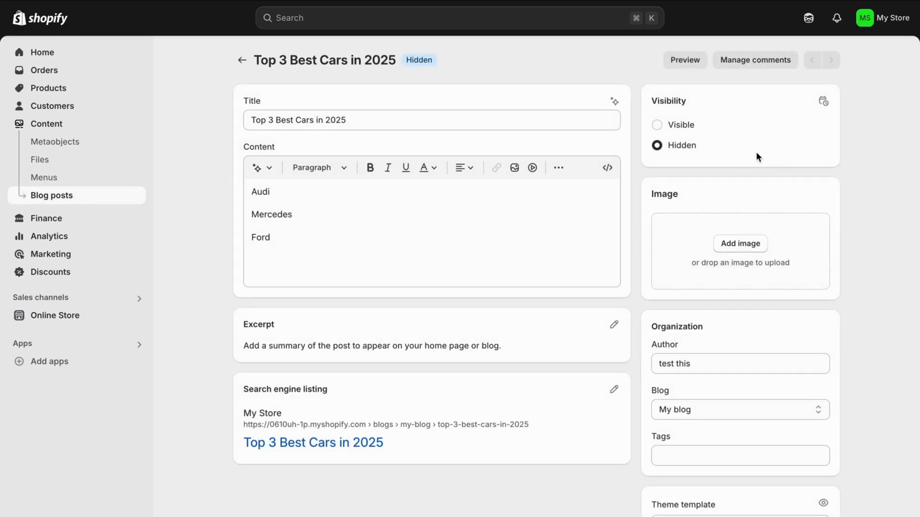
pyautogui.click(657, 123)
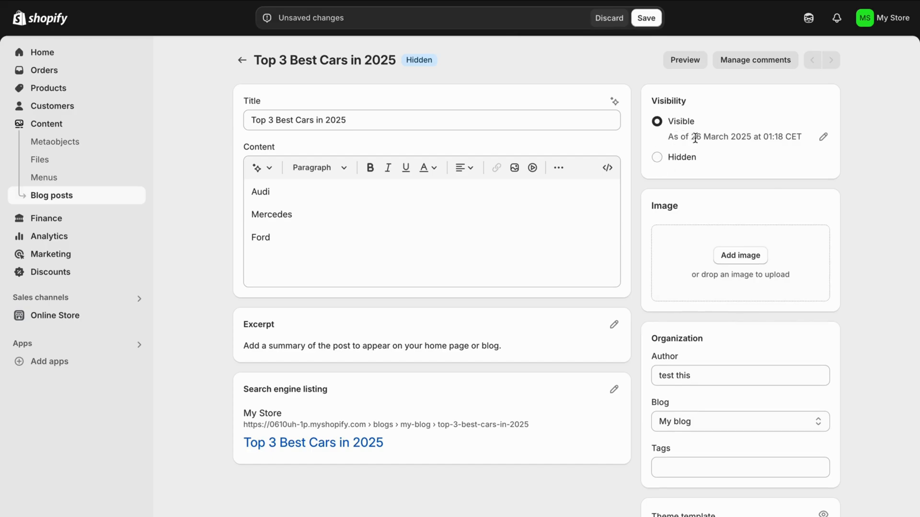
pyautogui.scroll(-1, 707, 402)
pyautogui.click(646, 18)
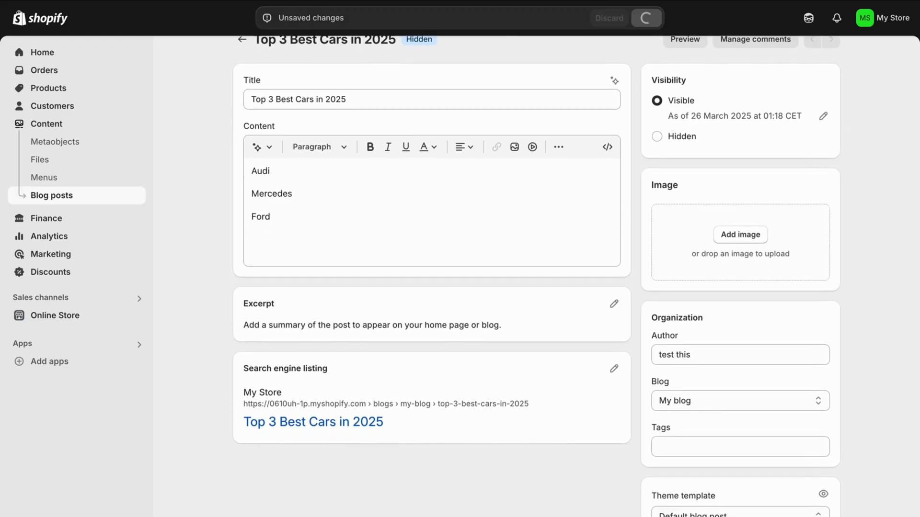
pyautogui.click(720, 401)
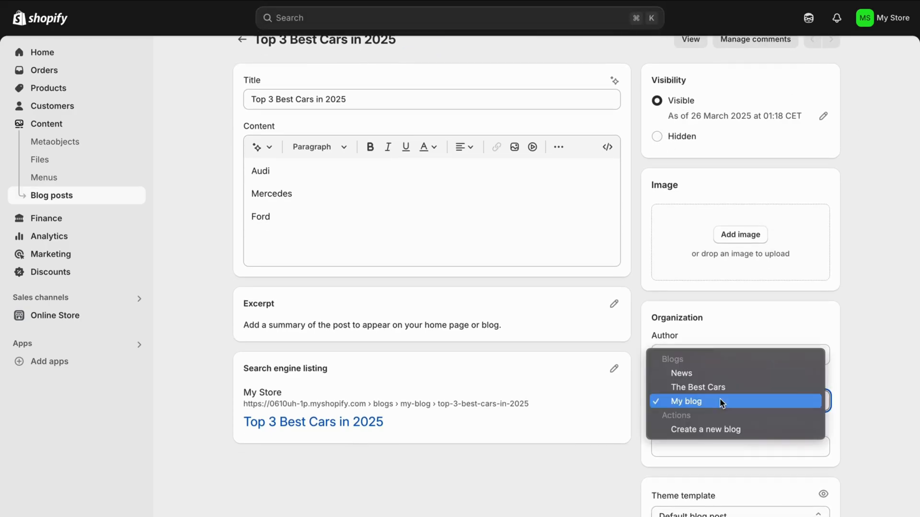
pyautogui.click(865, 383)
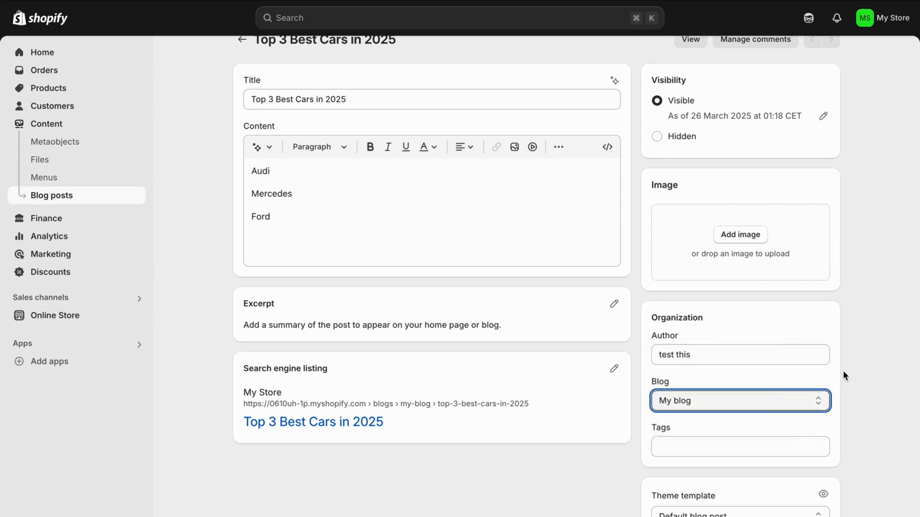
# Go back to customizing the Dawn theme and open its Default blog template.
pyautogui.click(68, 315)
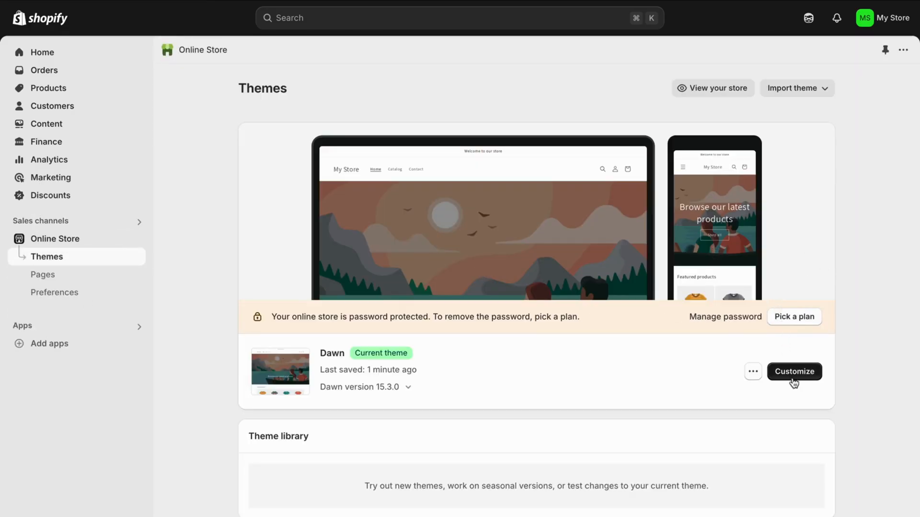
pyautogui.click(793, 376)
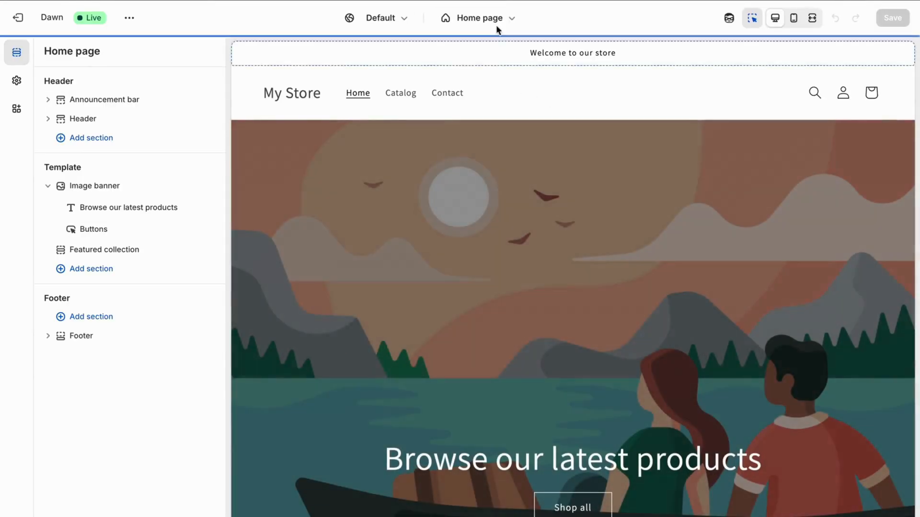
pyautogui.click(496, 20)
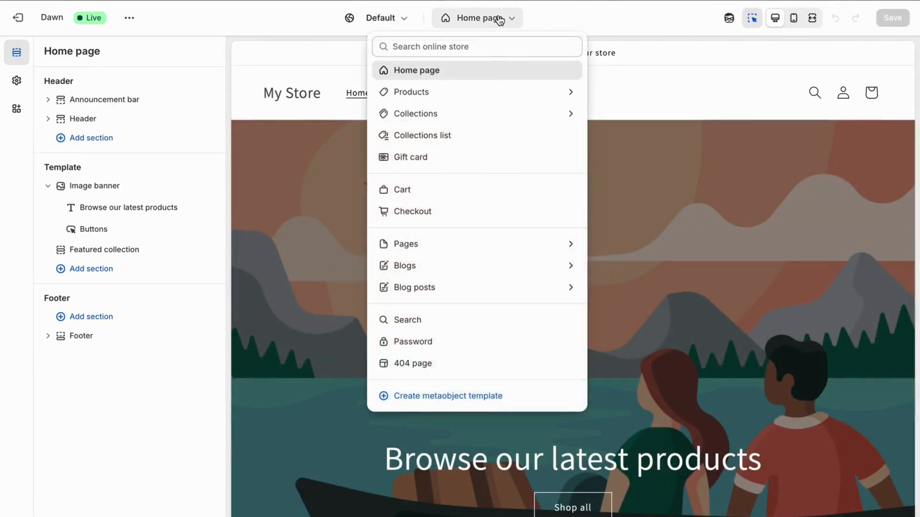
pyautogui.click(421, 263)
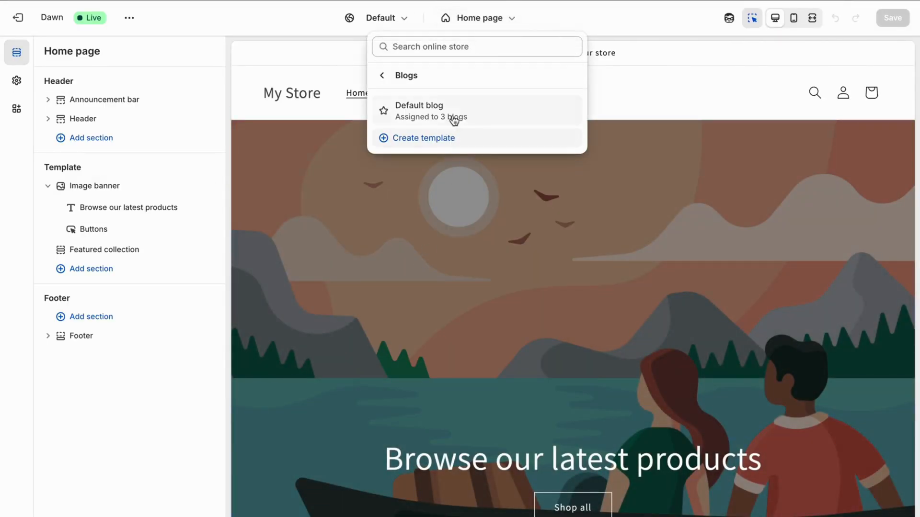
pyautogui.click(453, 116)
# Clear the Blog posts section's source blog, reassign My blog, save the template and review the preview.
pyautogui.click(384, 284)
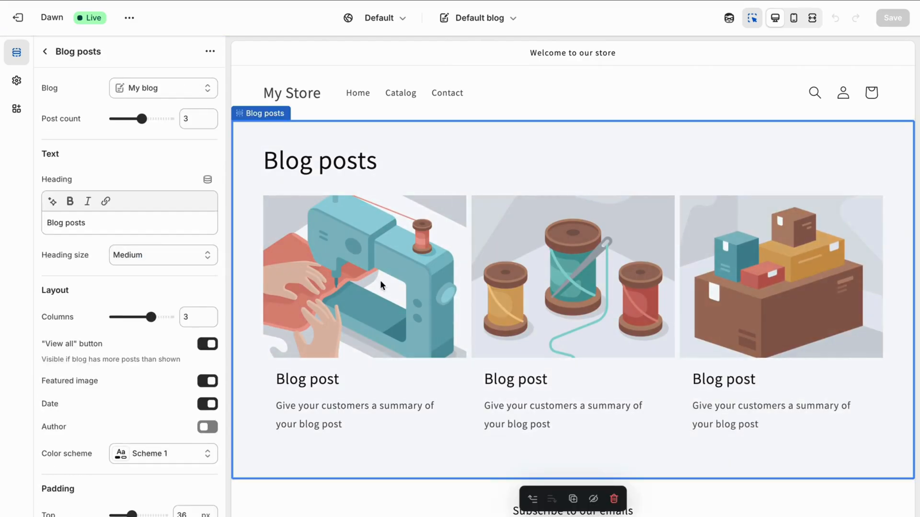
pyautogui.click(171, 92)
pyautogui.click(155, 181)
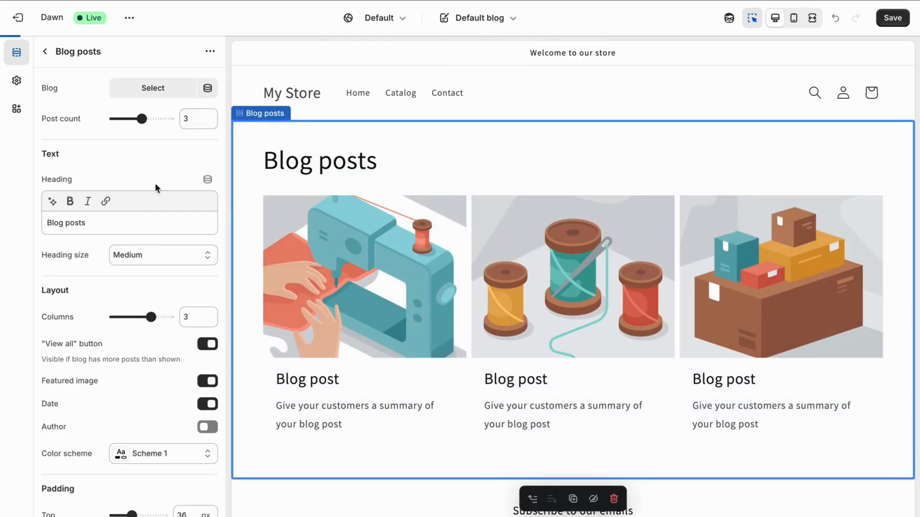
pyautogui.click(162, 89)
pyautogui.click(116, 157)
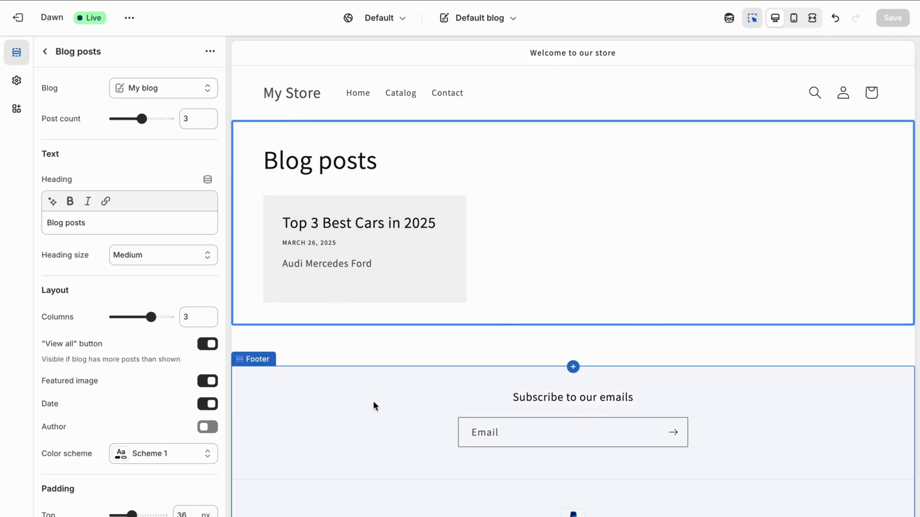
pyautogui.click(374, 403)
pyautogui.scroll(2, 339, 133)
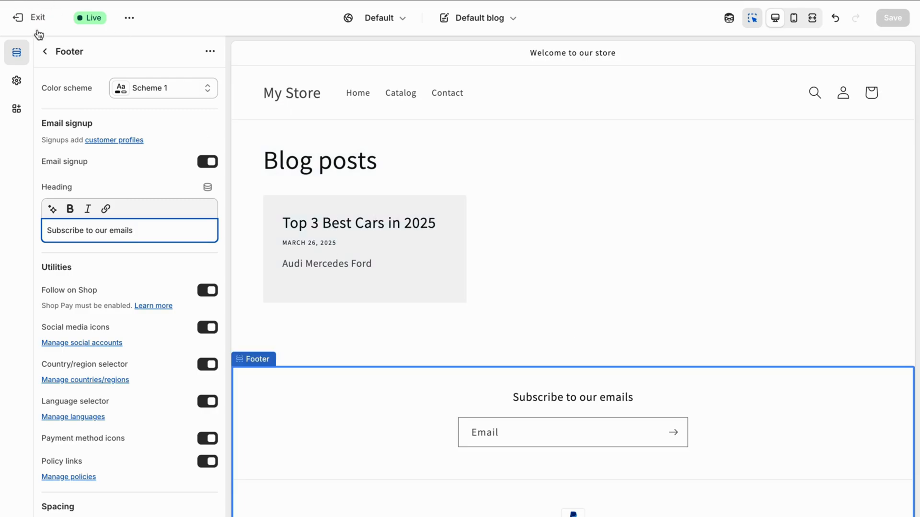
# Leave the theme editor and start a new post from the store's blog posts.
pyautogui.click(21, 24)
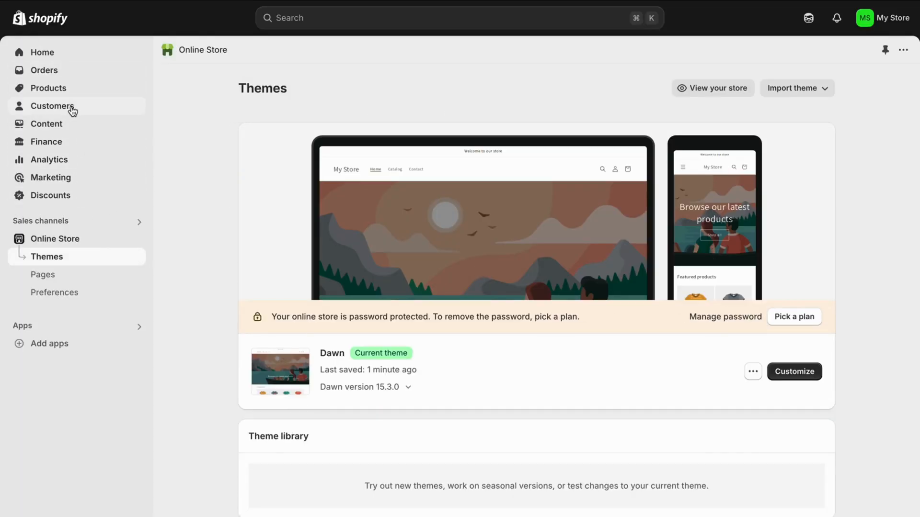
pyautogui.click(70, 126)
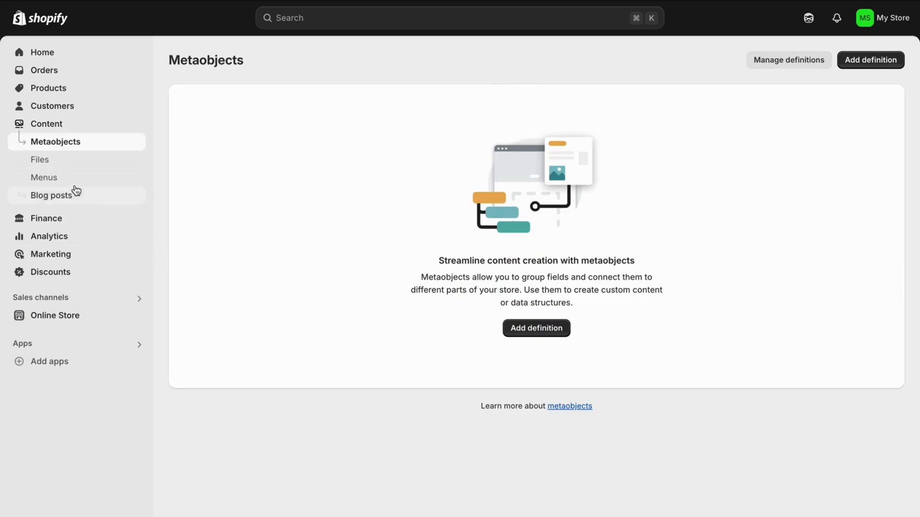
pyautogui.click(74, 197)
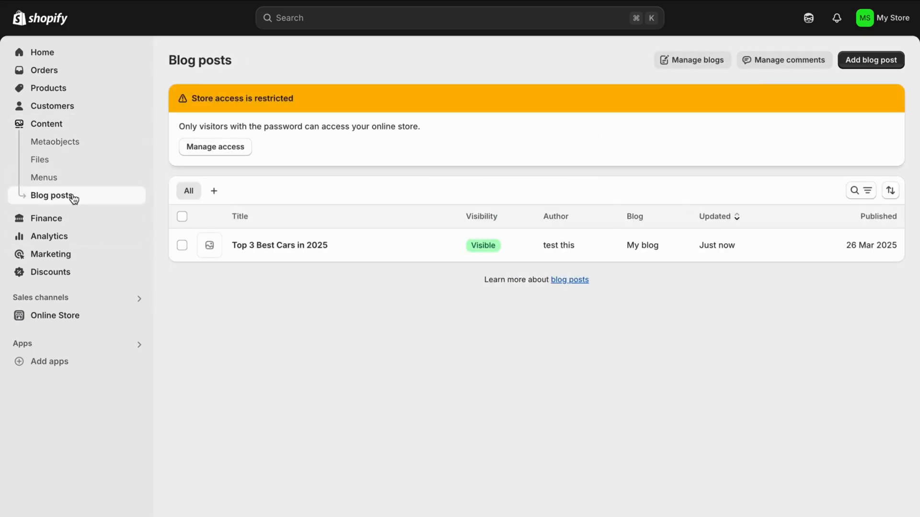
pyautogui.click(879, 62)
# Title the new post "Top 3 Best Vacation Places in Europe", enter Italy, France and Monaco on separate lines as its content, and save it.
pyautogui.click(328, 116)
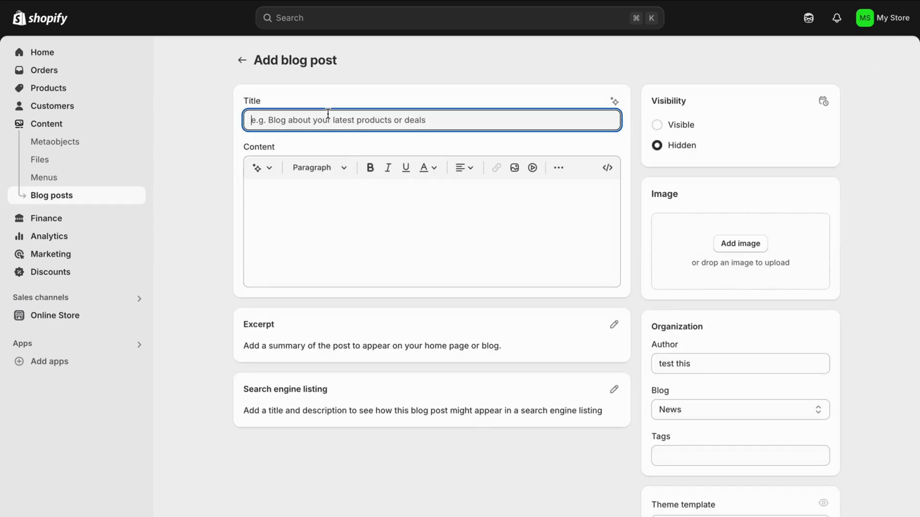
pyautogui.write('Top 3 Be')
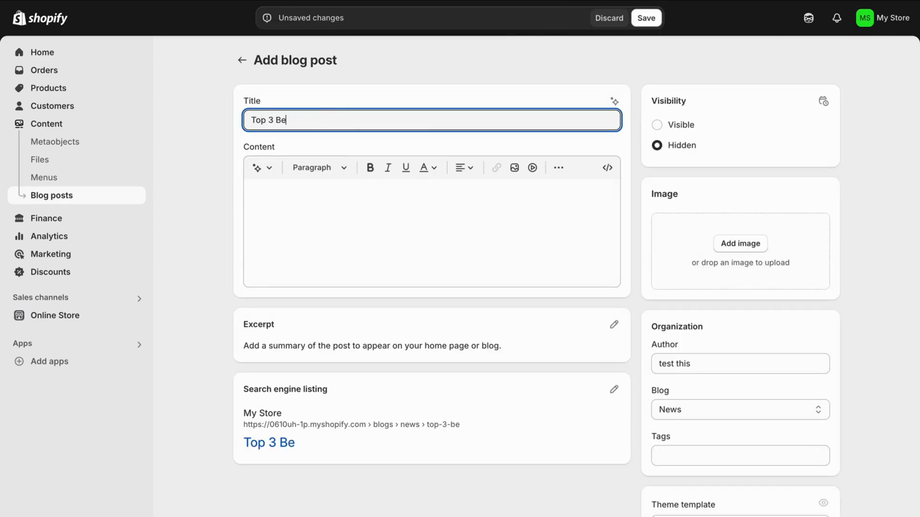
pyautogui.write('sr X')
pyautogui.press('BackSpace')
pyautogui.write('Vacarion')
pyautogui.press('BackSpace')
pyautogui.press('BackSpace')
pyautogui.press('BackSpace')
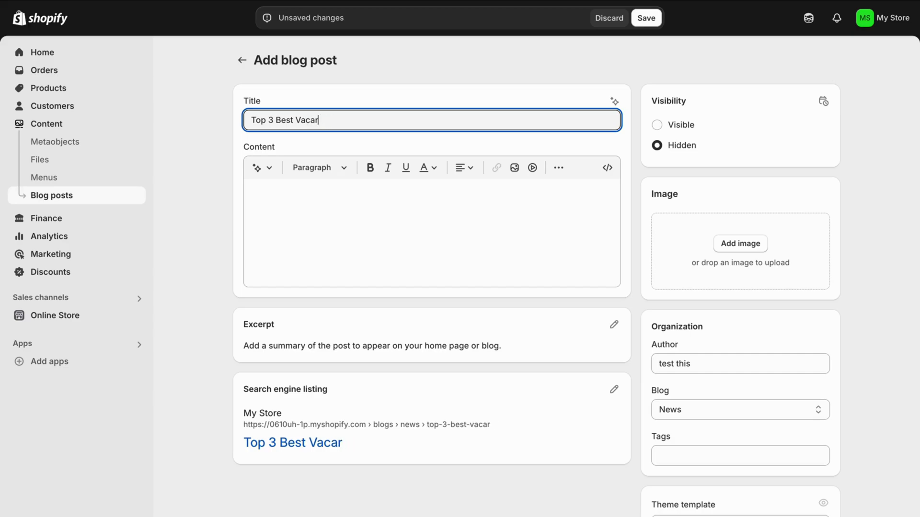
pyautogui.write('ion p')
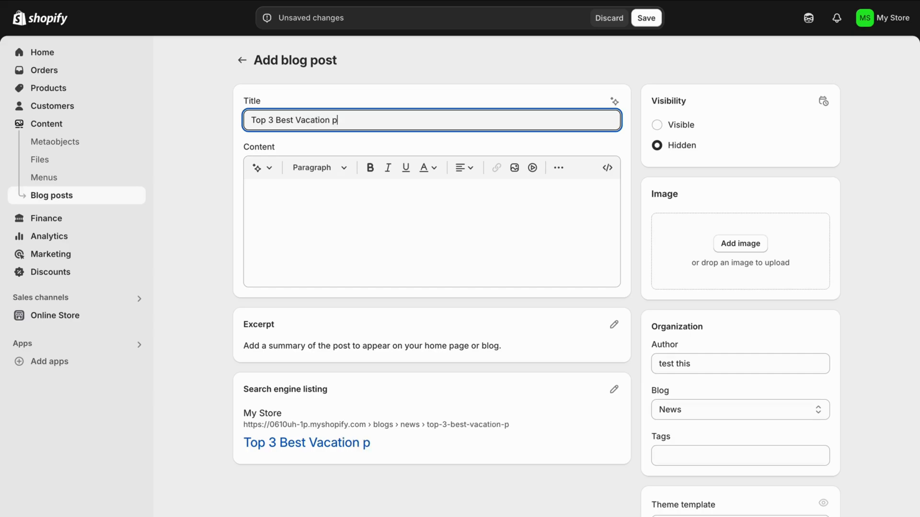
pyautogui.press('BackSpace')
pyautogui.write('Places in')
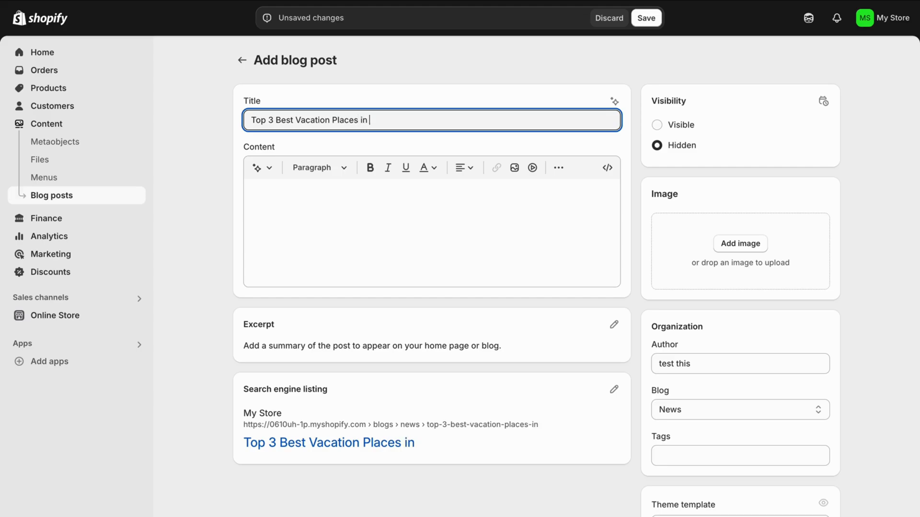
pyautogui.write(' Europe')
pyautogui.click(342, 183)
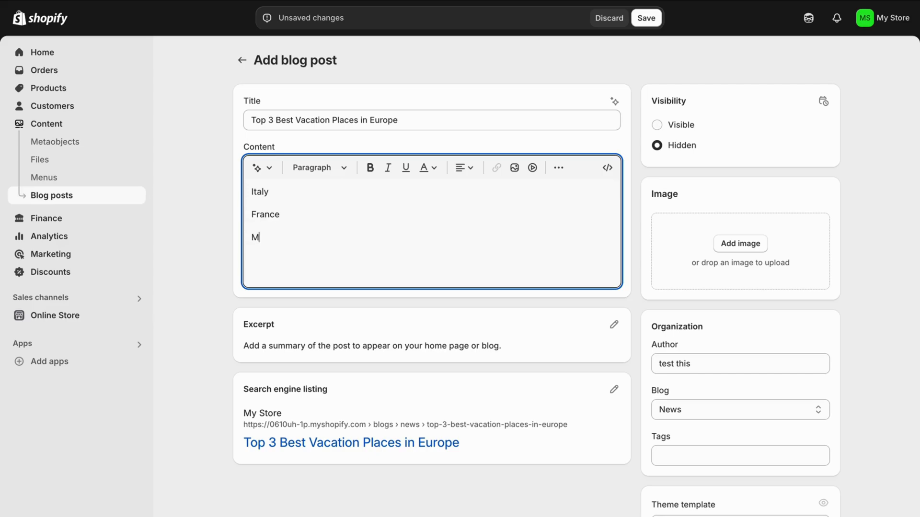
pyautogui.click(646, 18)
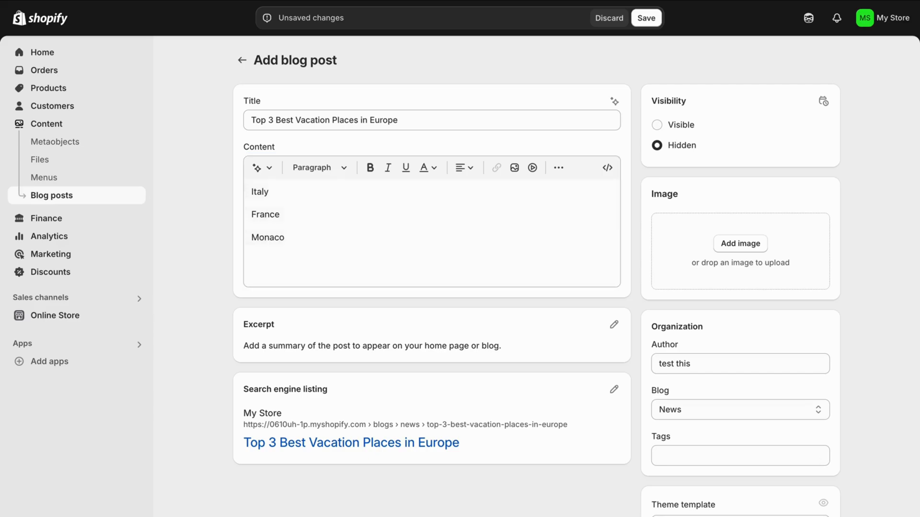
# Assign the vacation places post to My blog and save the change.
pyautogui.scroll(-2, 722, 437)
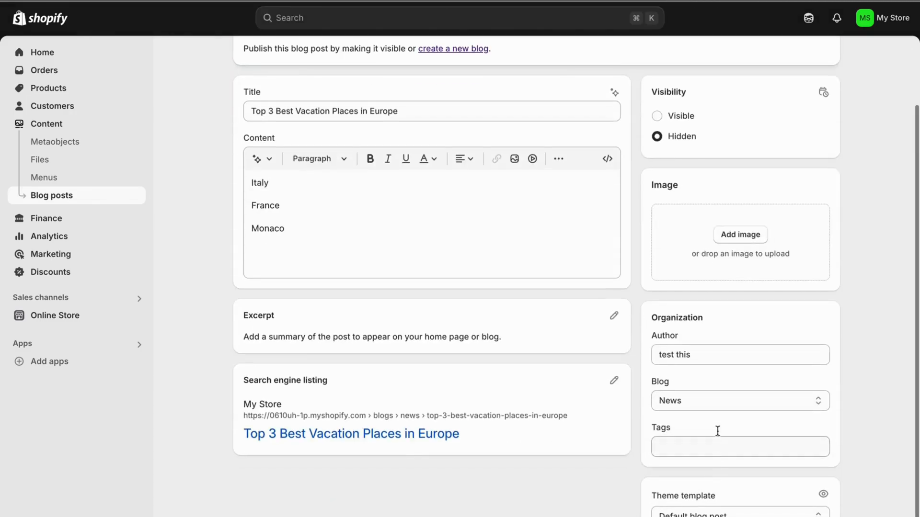
pyautogui.click(716, 405)
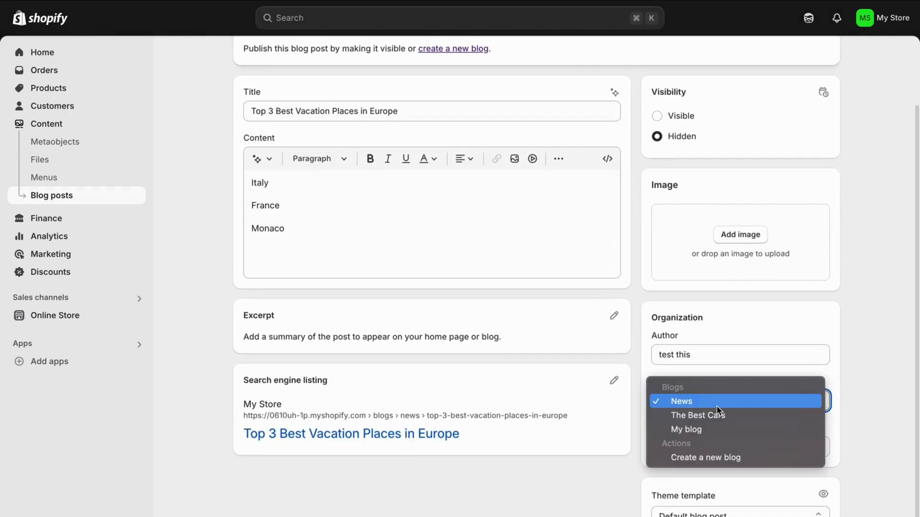
pyautogui.click(707, 430)
pyautogui.press('super+s')
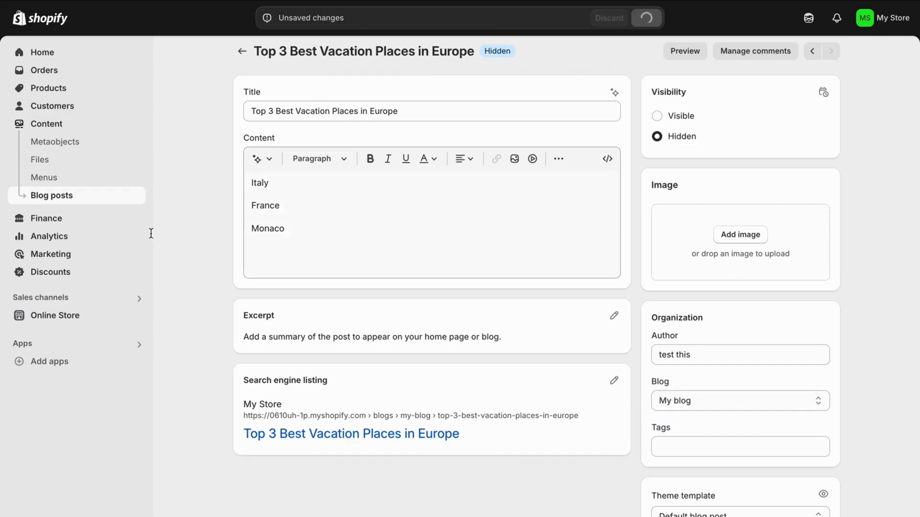
# Reopen the "Top 3 Best Vacation Places in Europe" post from the blog posts list, set its visibility to Visible and save it.
pyautogui.click(68, 317)
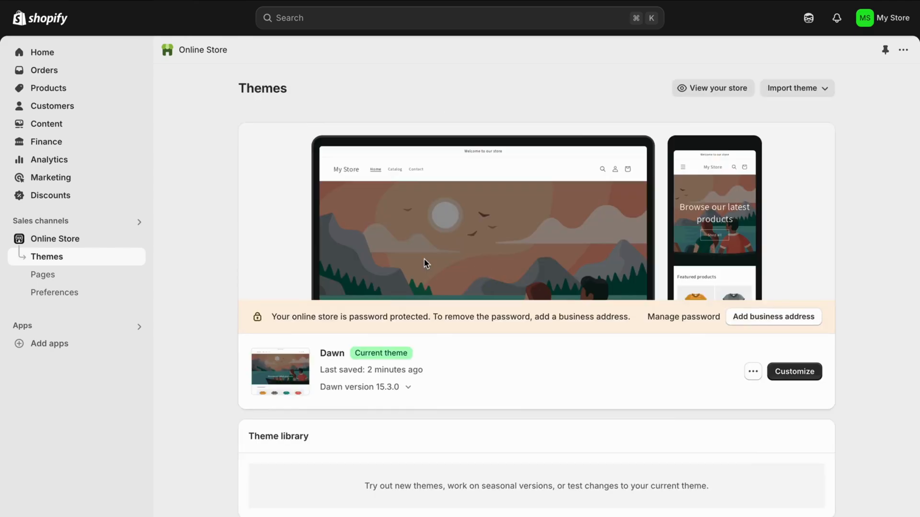
pyautogui.click(81, 130)
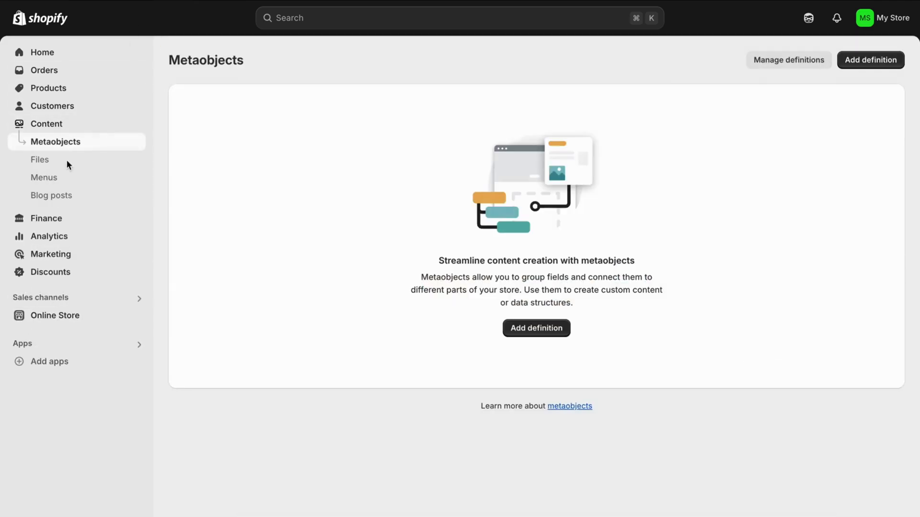
pyautogui.click(55, 195)
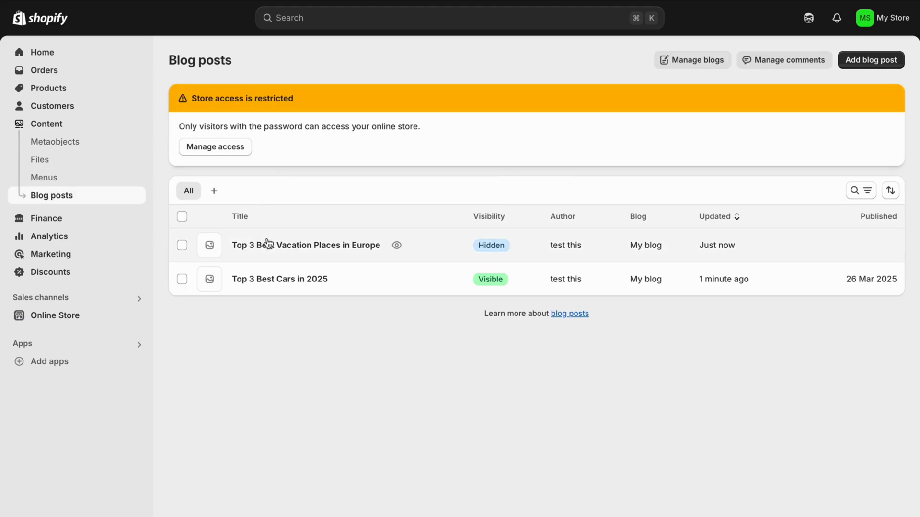
pyautogui.click(313, 245)
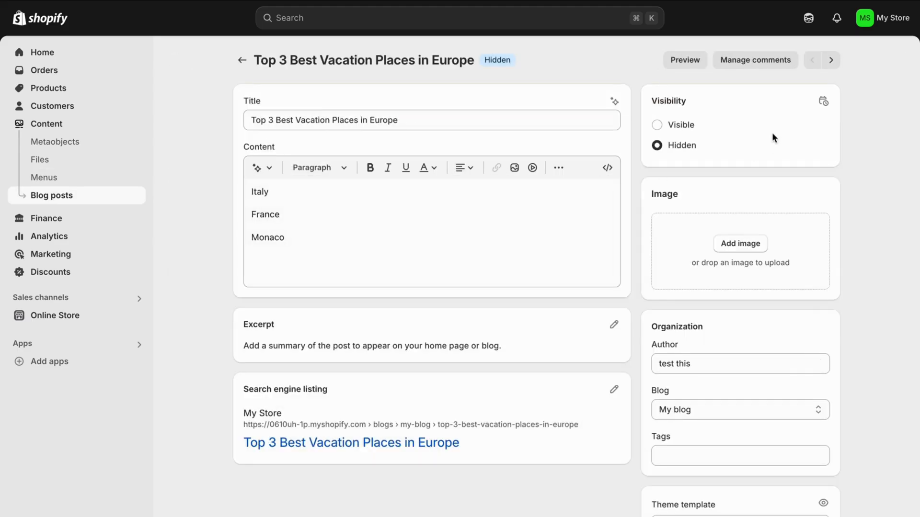
pyautogui.click(677, 123)
pyautogui.scroll(-1, 835, 474)
pyautogui.press('super+s')
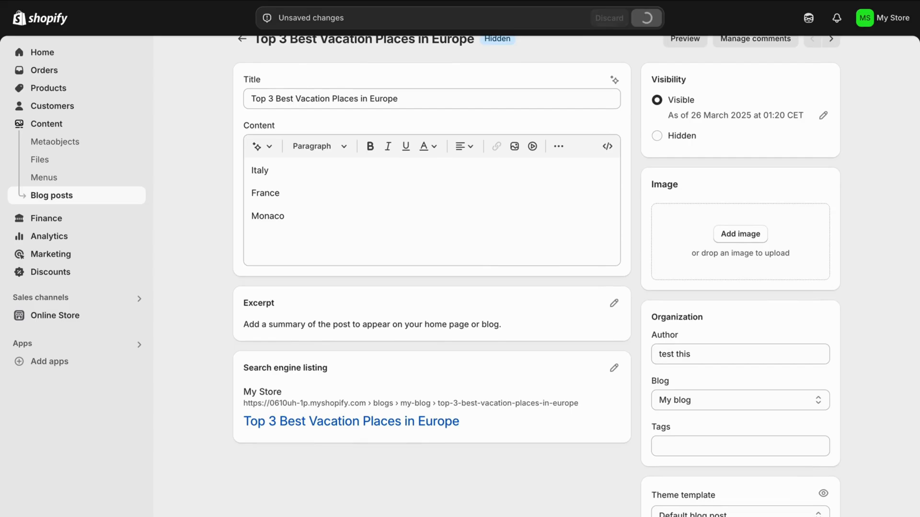
pyautogui.scroll(1, 746, 327)
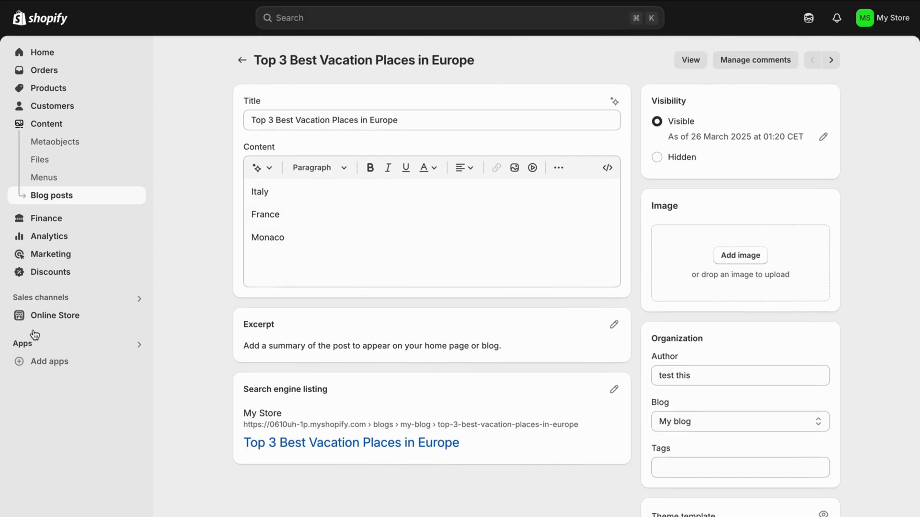
# Customize the Dawn theme again and open its Default blog template to review the published posts.
pyautogui.click(54, 316)
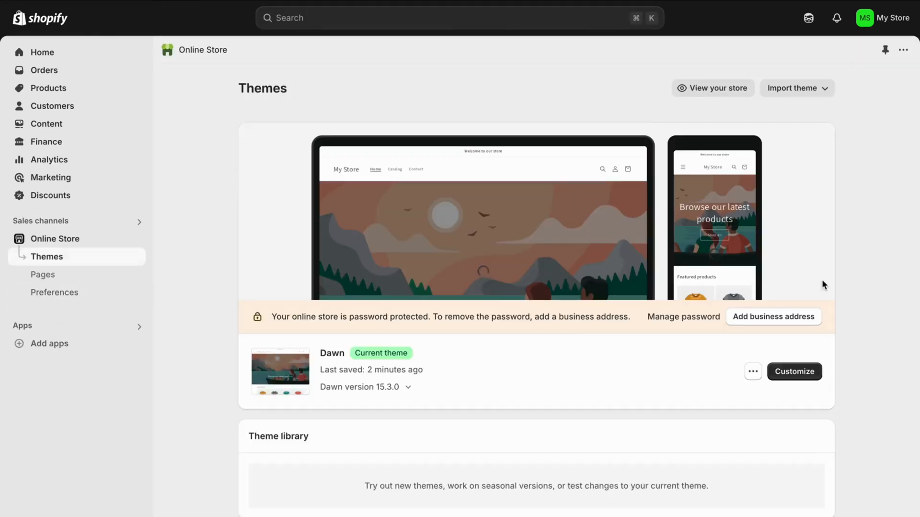
pyautogui.click(808, 377)
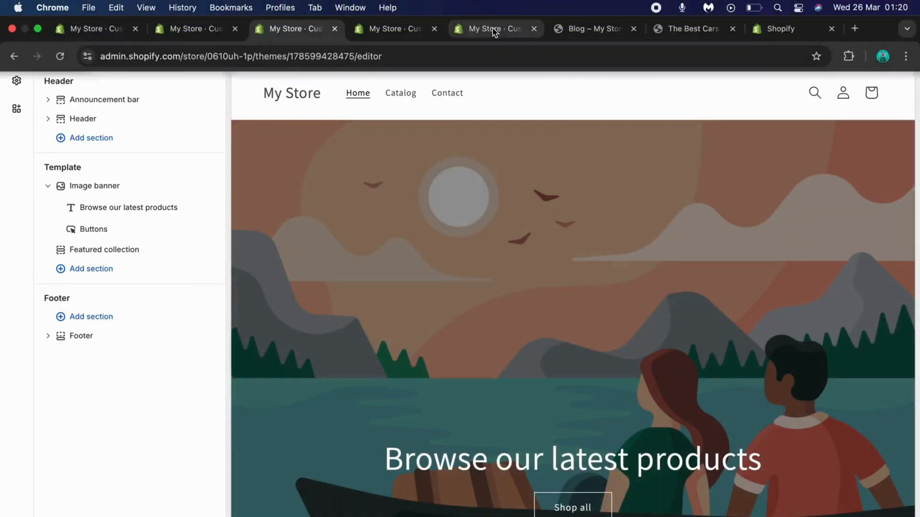
pyautogui.click(481, 24)
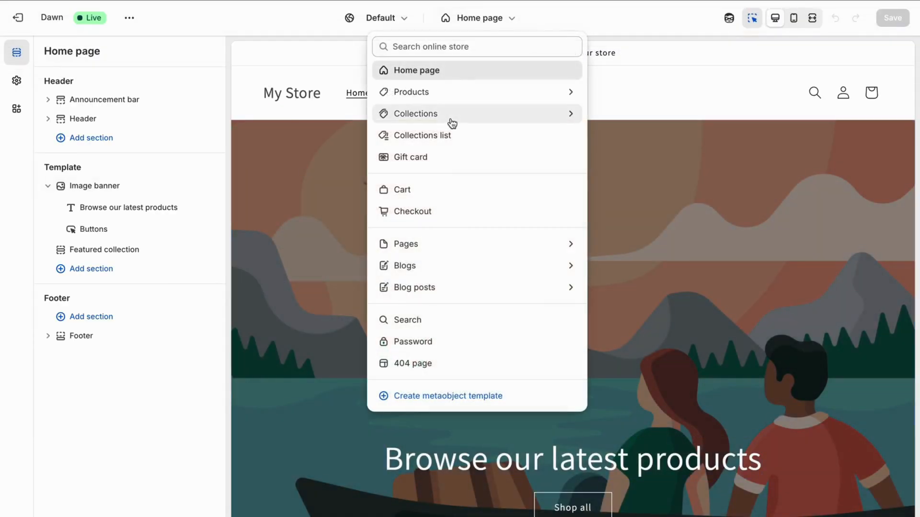
pyautogui.click(437, 267)
pyautogui.click(469, 117)
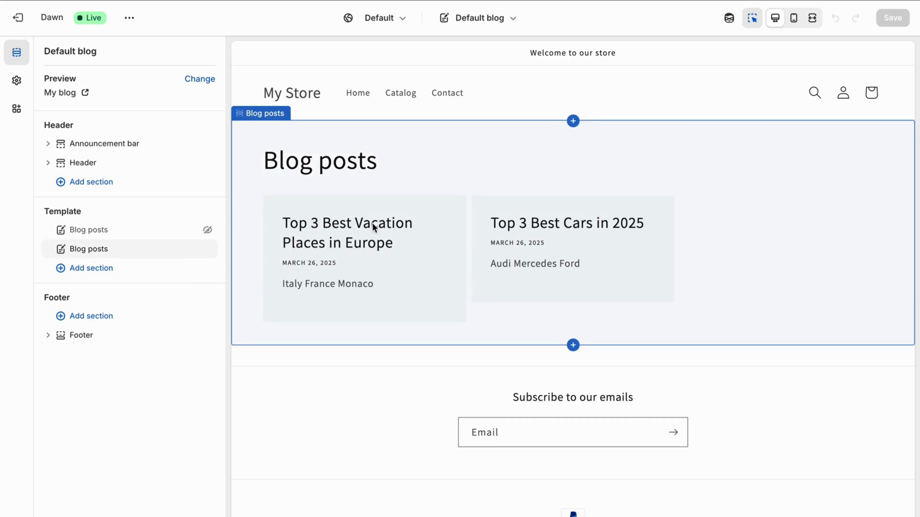
# Select the template's Blog posts section and check the options for its source blog without changing them.
pyautogui.click(428, 148)
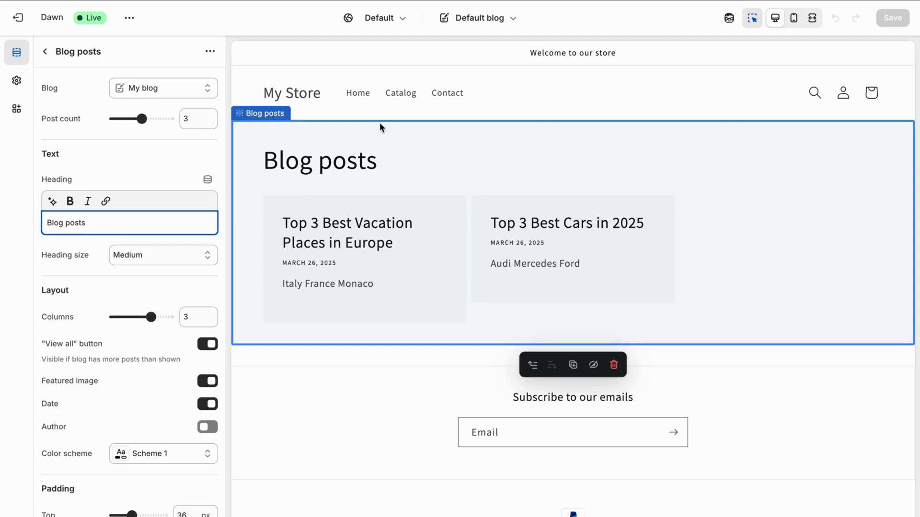
pyautogui.click(156, 96)
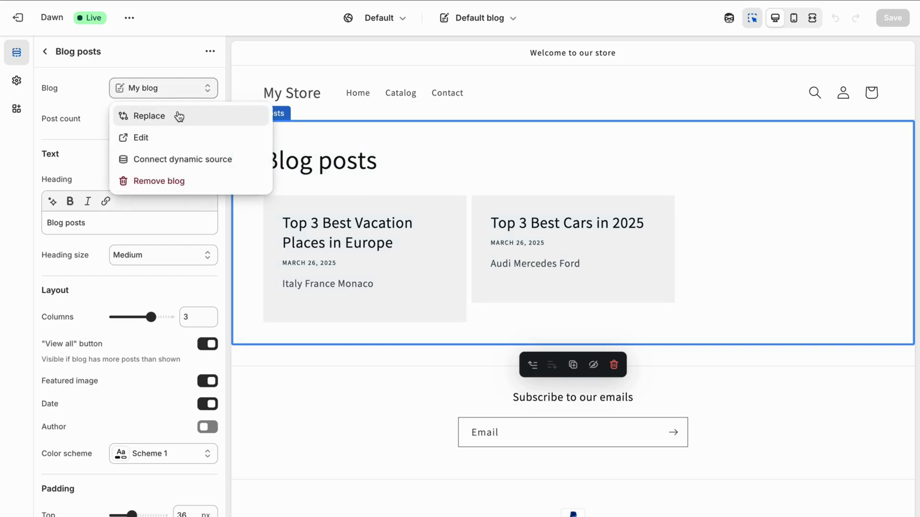
pyautogui.click(95, 88)
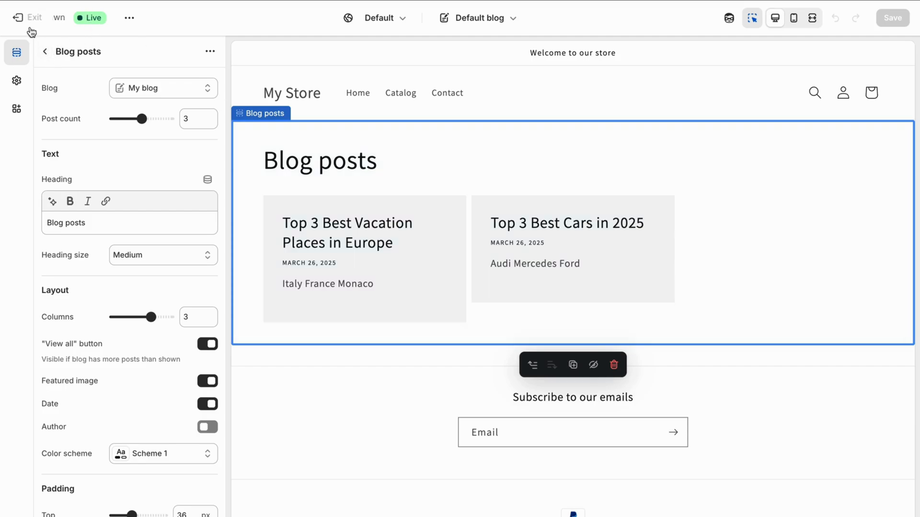
# Leave the theme editor and open the store's Main menu for editing.
pyautogui.click(18, 18)
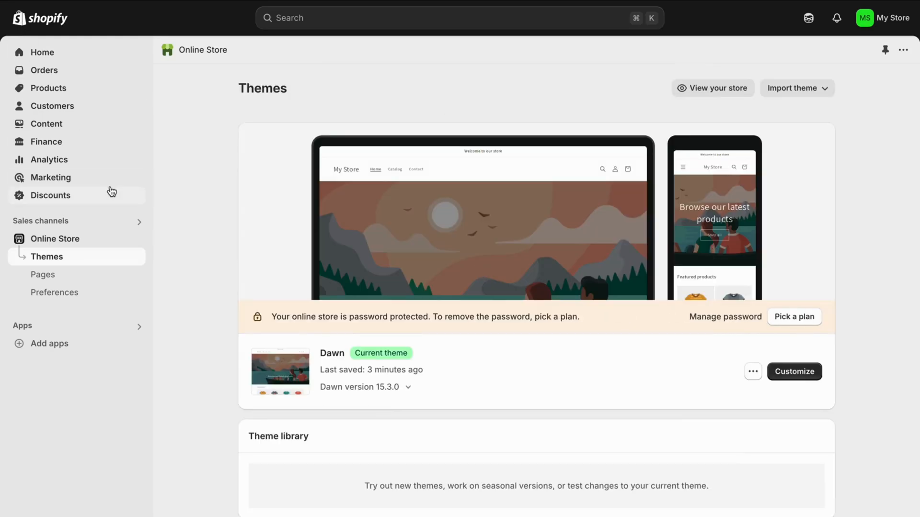
pyautogui.click(69, 123)
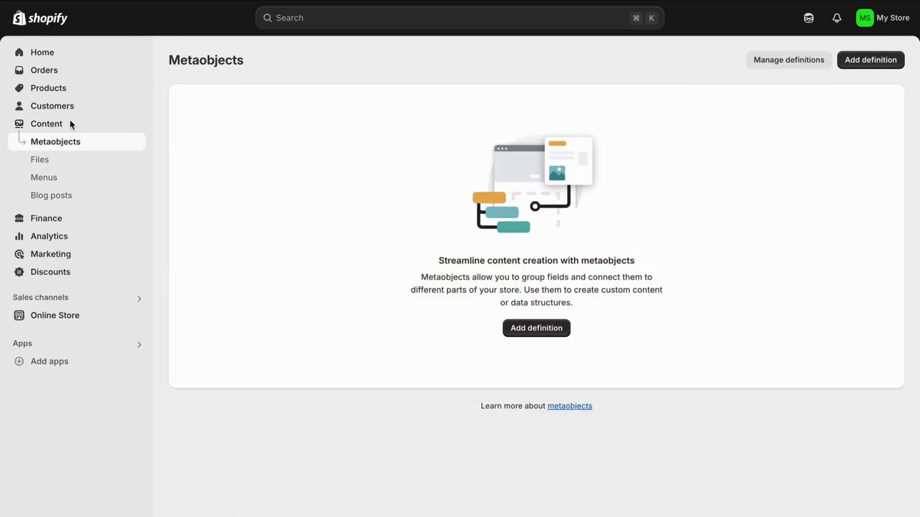
pyautogui.click(50, 177)
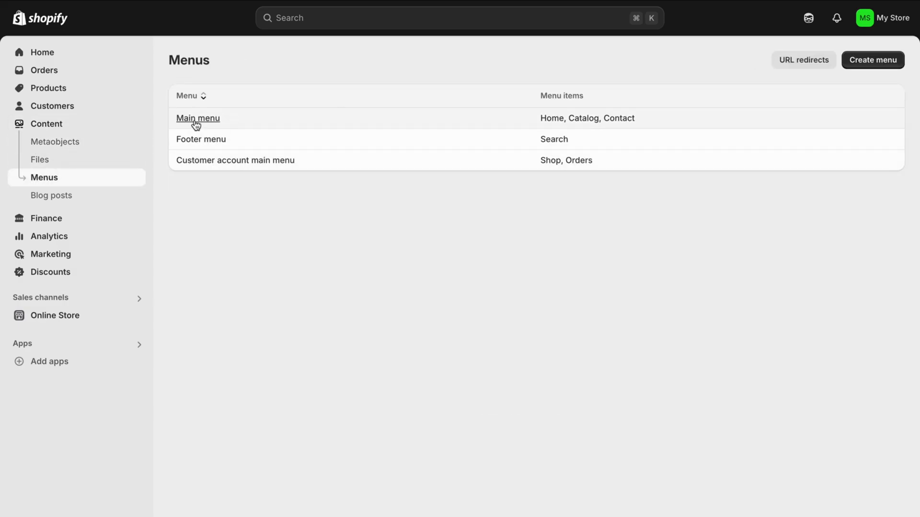
pyautogui.click(196, 121)
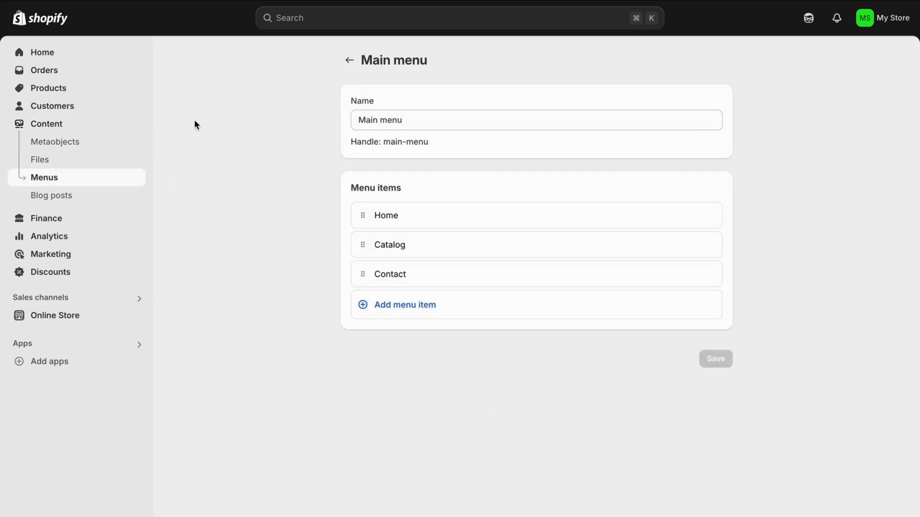
# Add a menu item labelled Blog that links to My blog, and save the Main menu.
pyautogui.click(402, 305)
pyautogui.write('B')
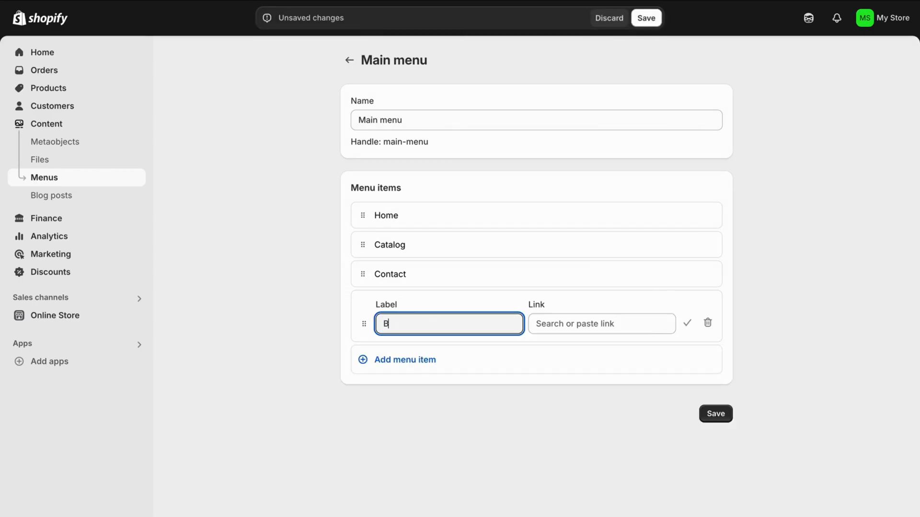
pyautogui.write('log')
pyautogui.click(570, 323)
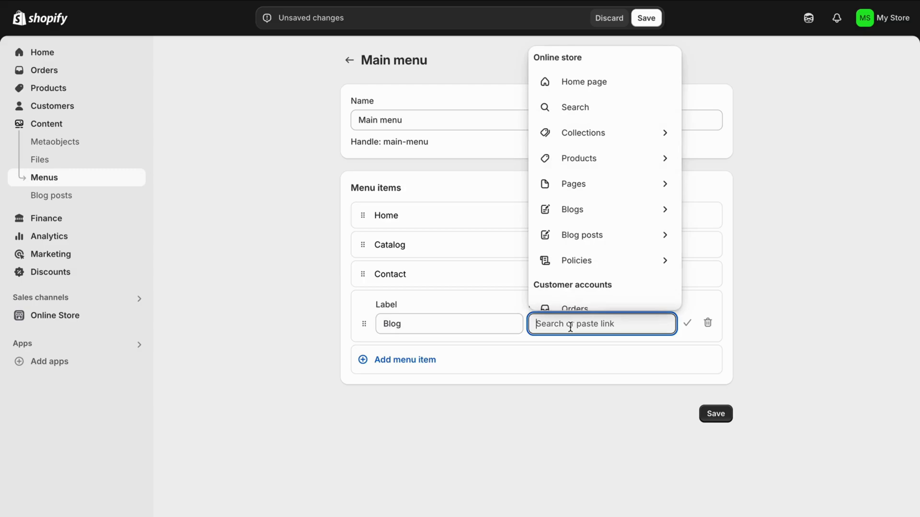
pyautogui.click(594, 219)
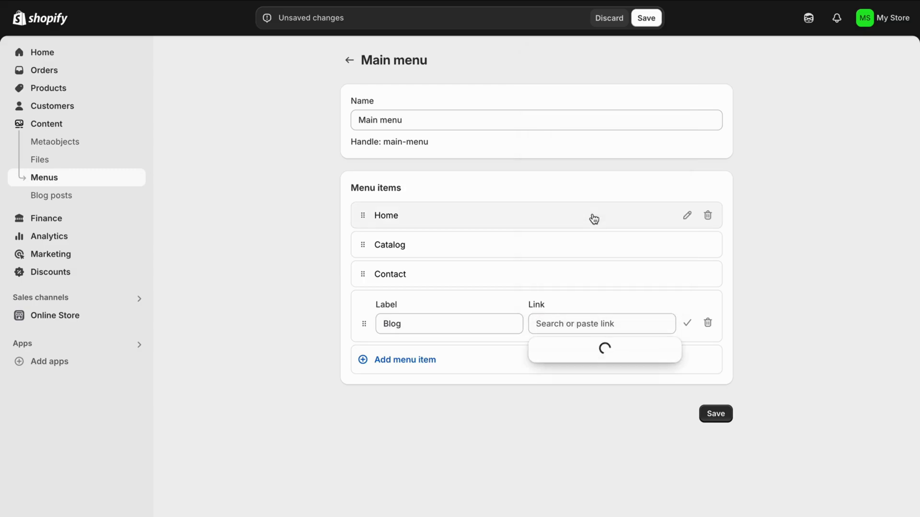
pyautogui.click(559, 377)
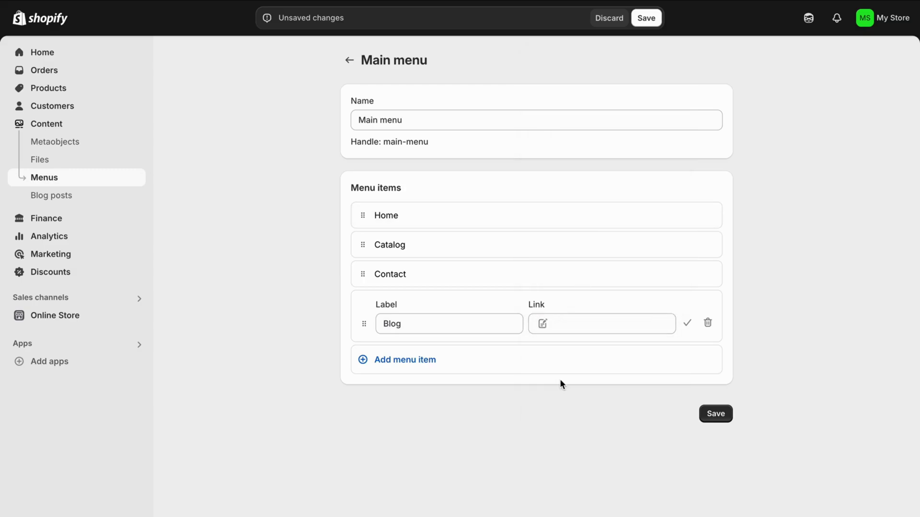
pyautogui.click(715, 413)
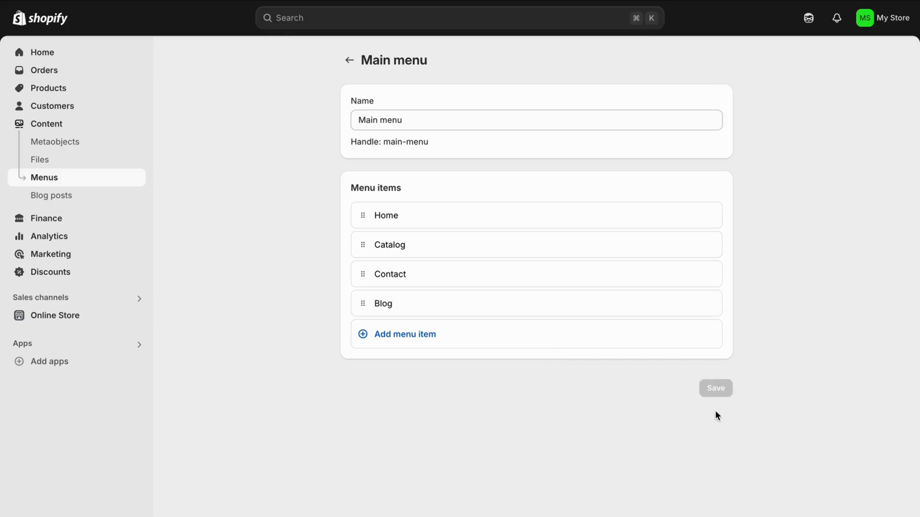
# Open the Dawn theme editor and follow the header's Blog link in the preview to check the page it leads to.
pyautogui.click(63, 316)
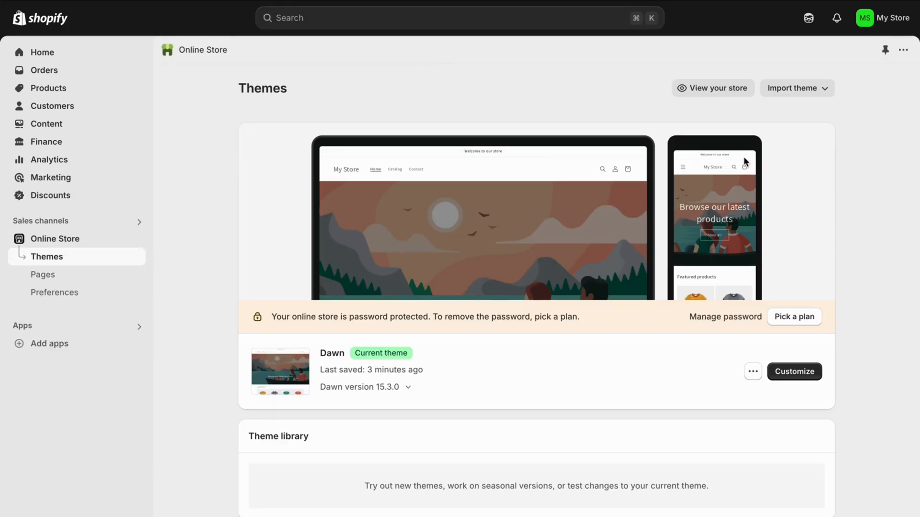
pyautogui.click(793, 376)
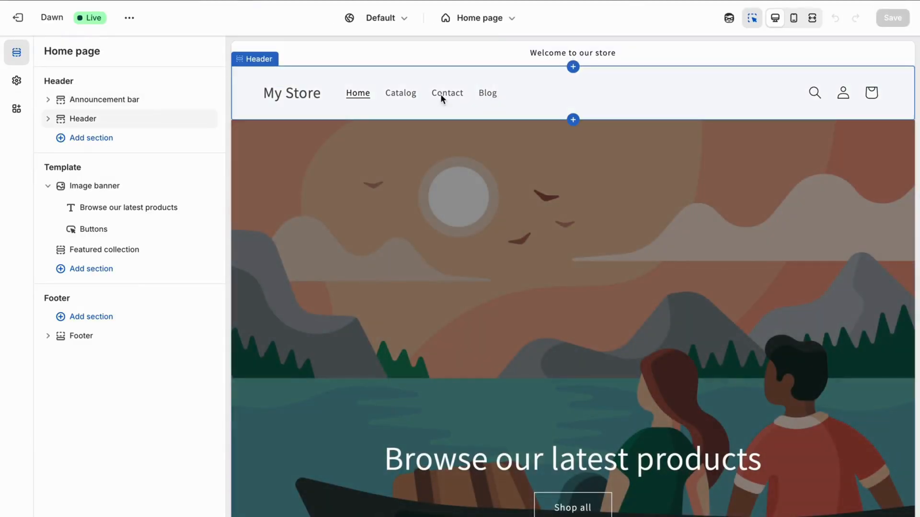
pyautogui.click(487, 94)
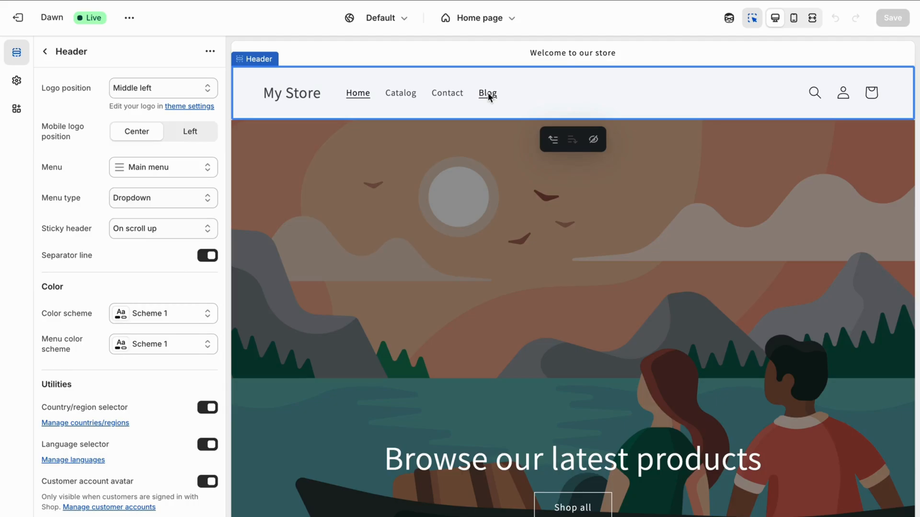
pyautogui.click(487, 93)
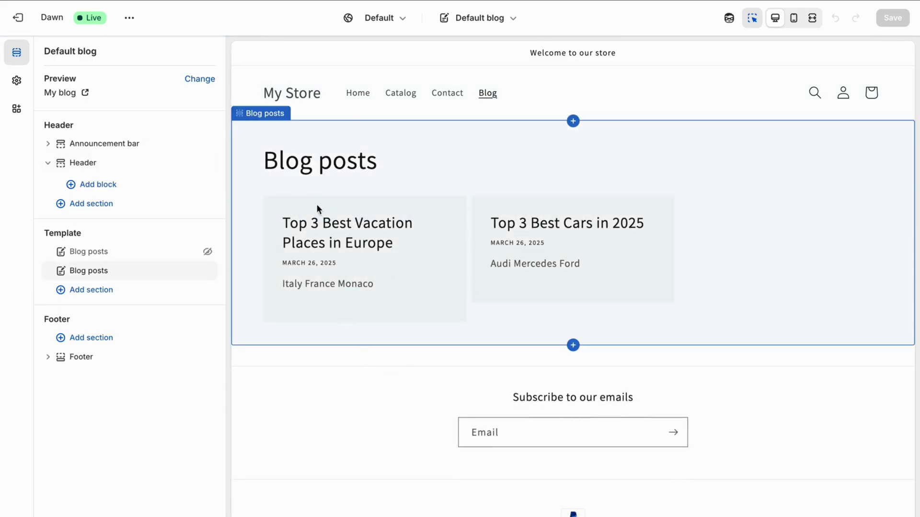